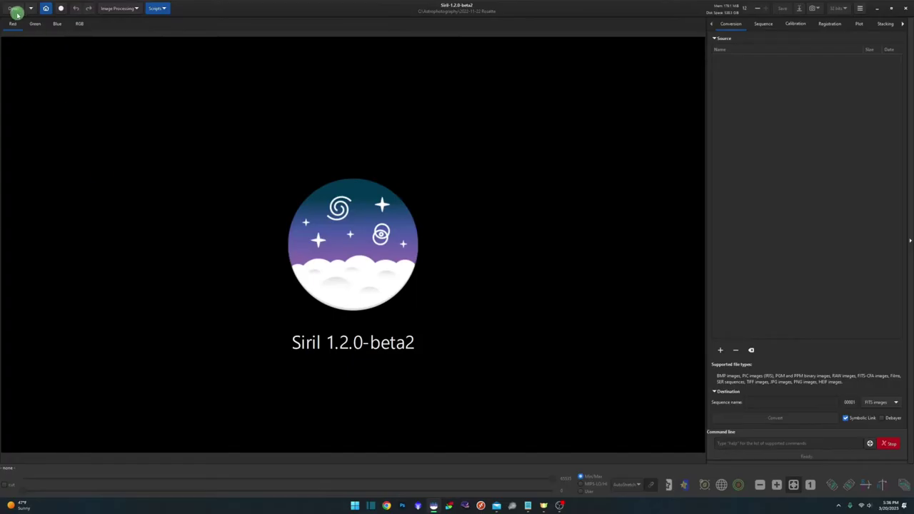
Load result_16512s.fit and switch the display mode from AutoStretch to Linear.
click(14, 11)
click(392, 207)
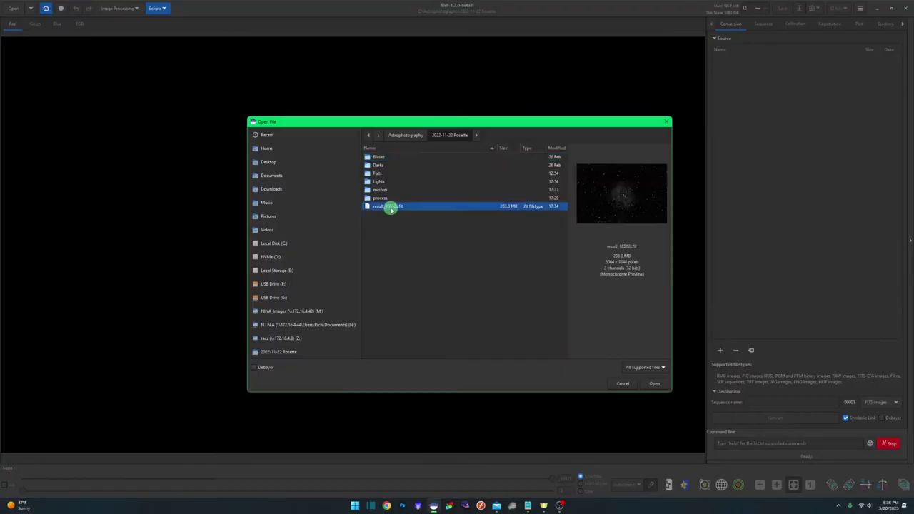
key(Return)
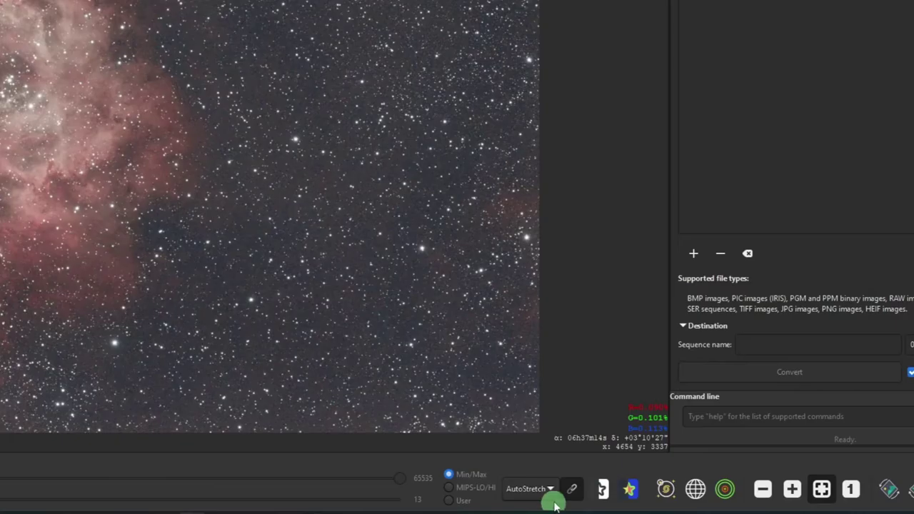
click(553, 491)
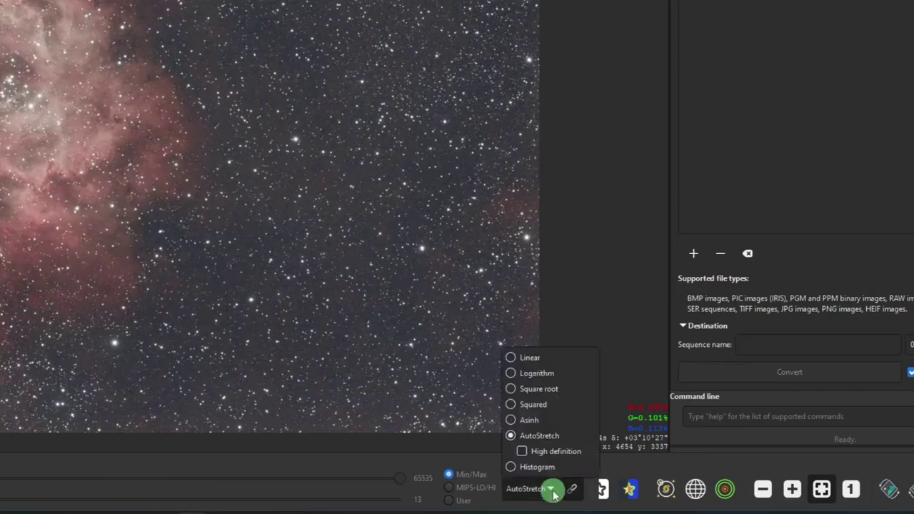
click(532, 358)
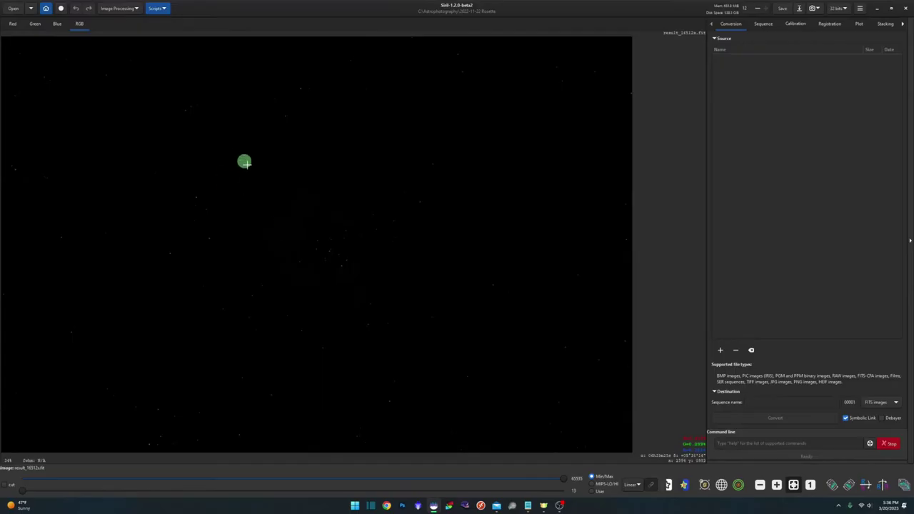
click(137, 10)
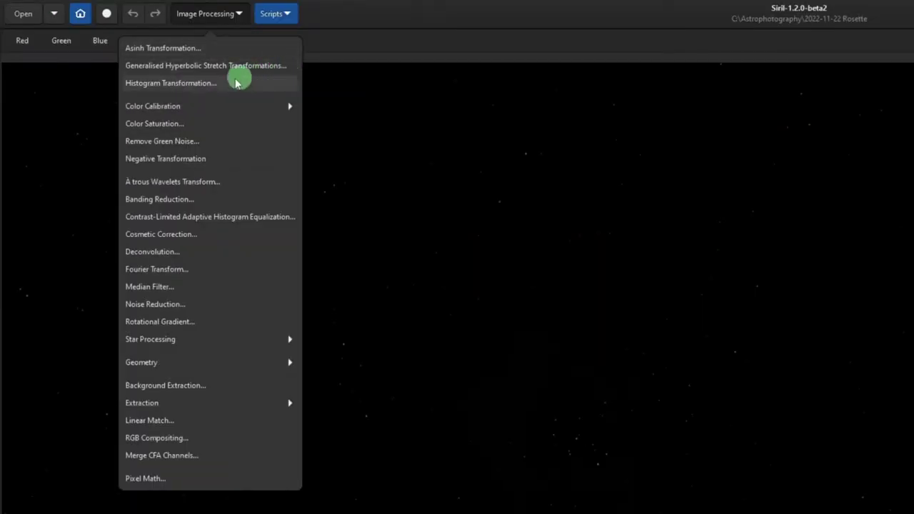
click(227, 88)
drag(460, 96, 327, 72)
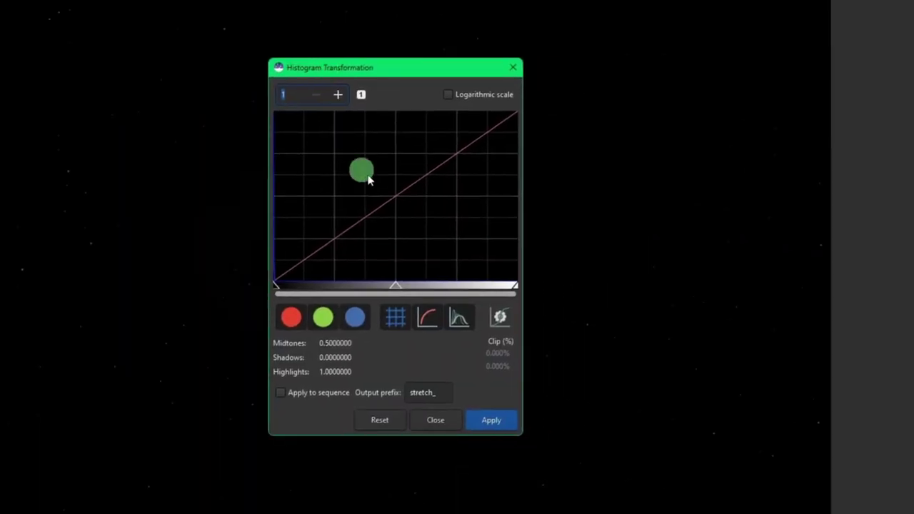
click(500, 324)
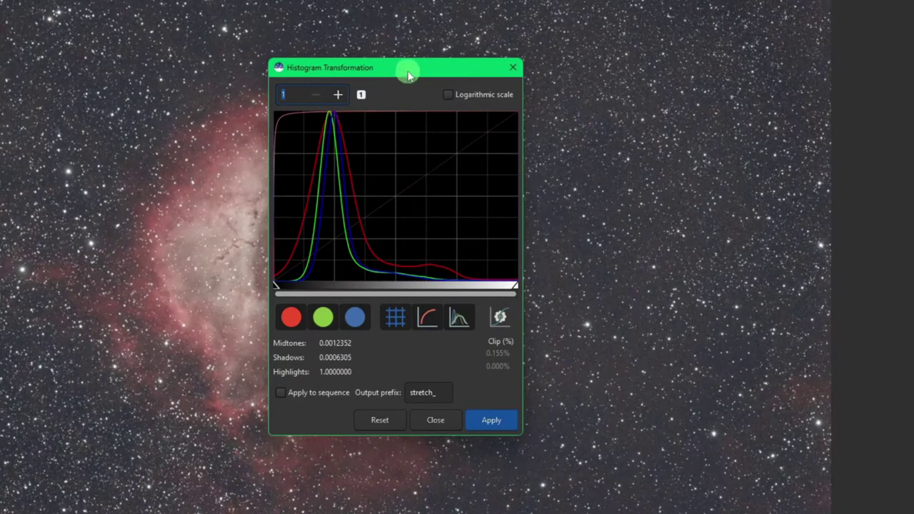
drag(409, 74, 419, 42)
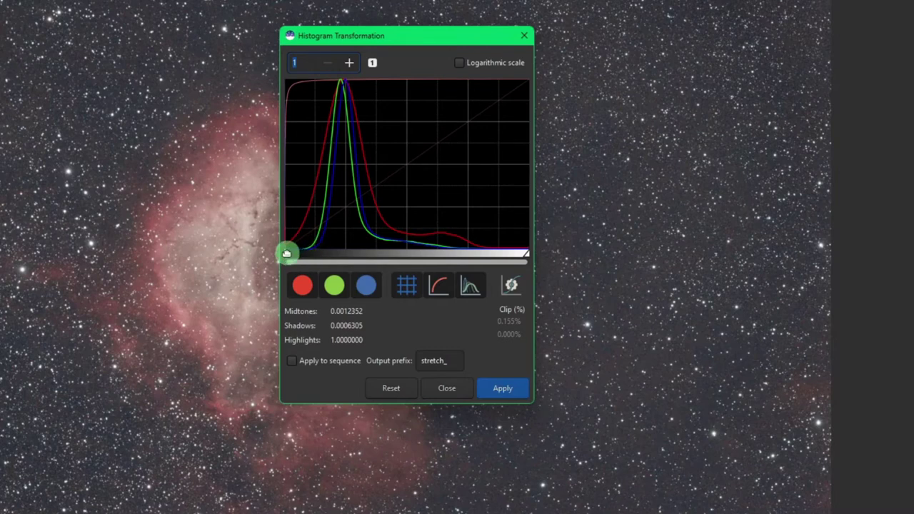
drag(286, 253, 291, 252)
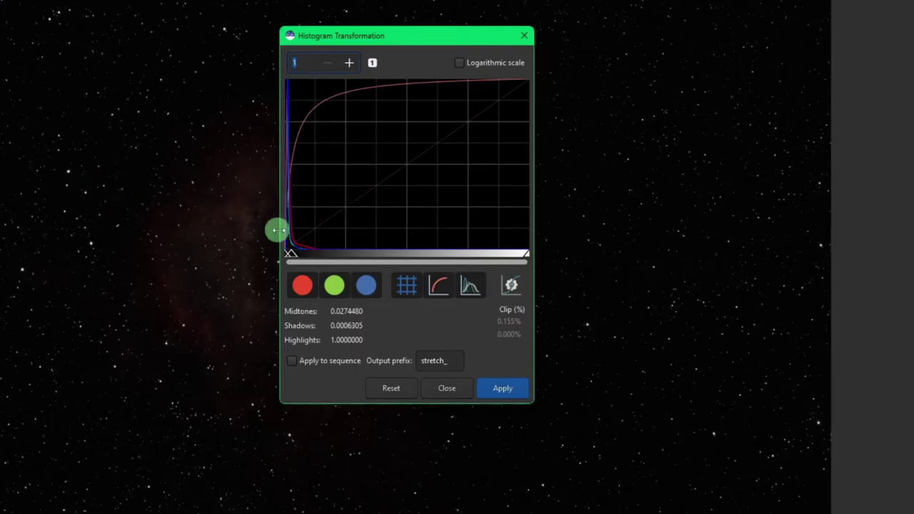
click(509, 285)
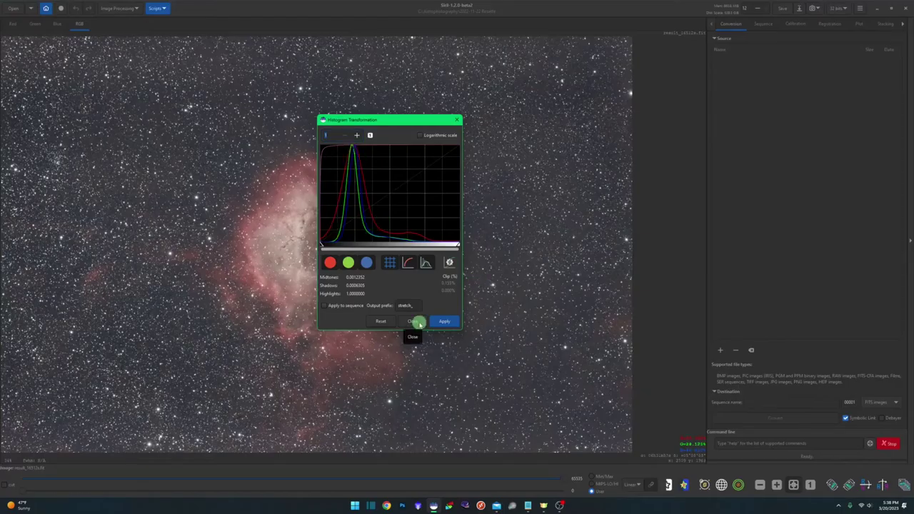
click(389, 321)
click(409, 321)
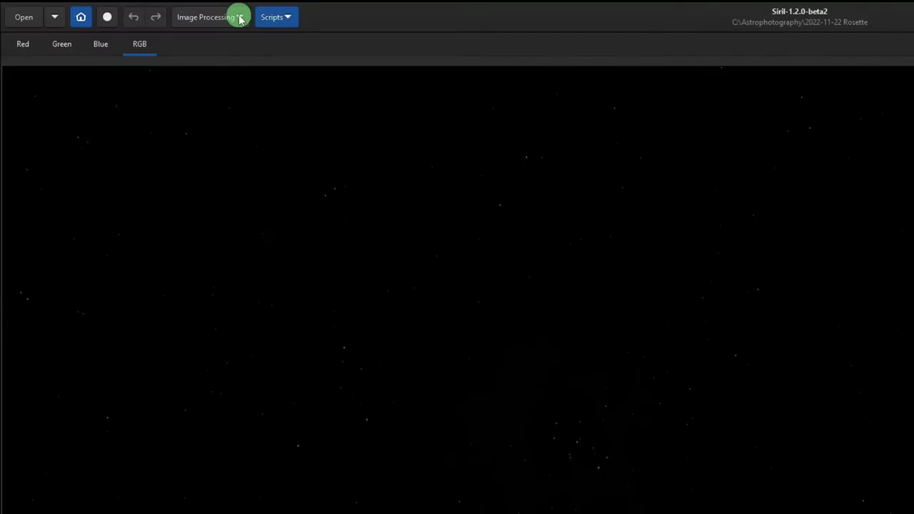
Open the Generalised Hyperbolic Stretch Transformations tool and reposition its dialog.
click(135, 8)
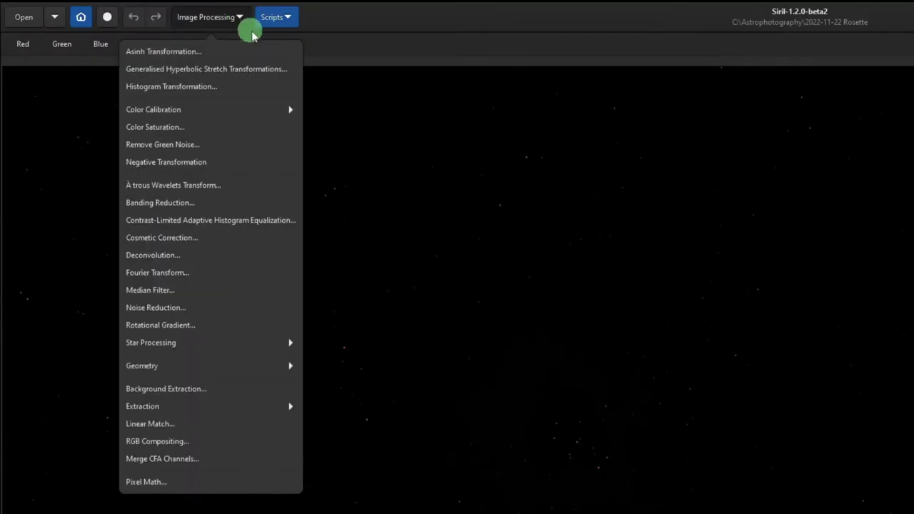
click(289, 69)
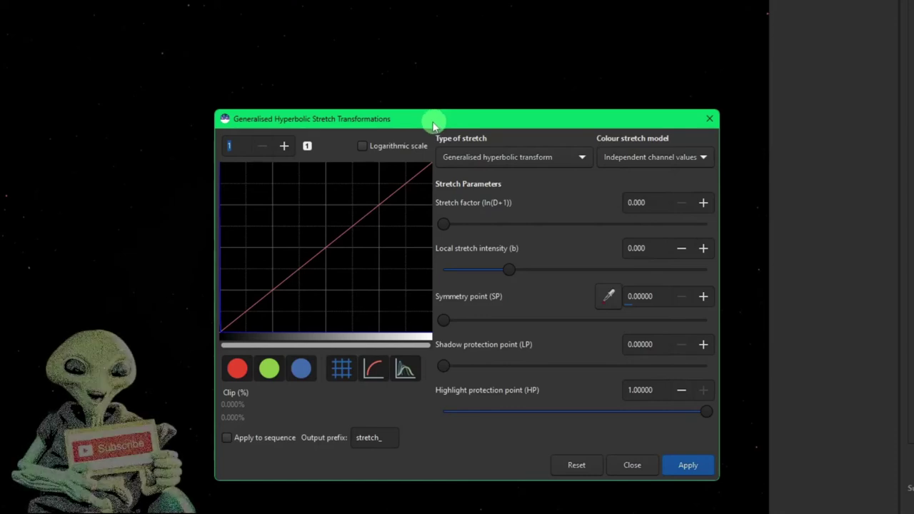
drag(435, 117, 402, 97)
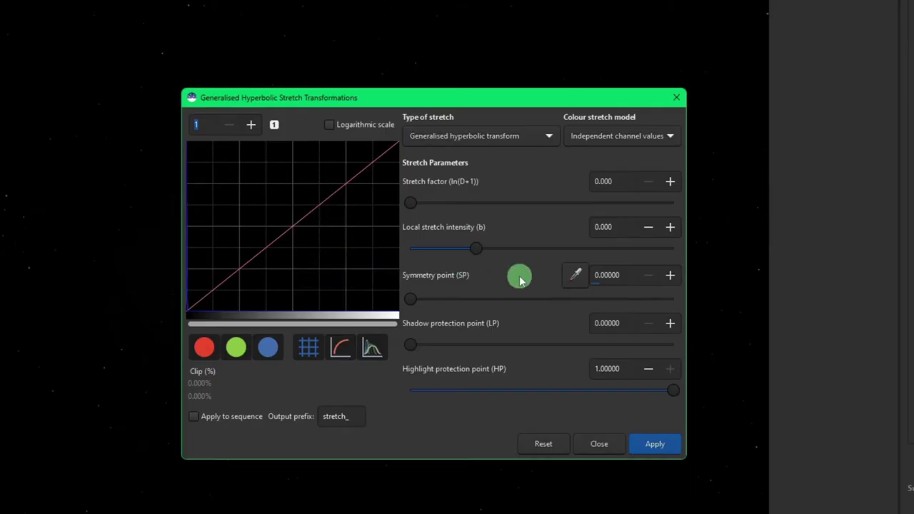
Set the symmetry point to about 0.5 and local stretch intensity to its maximum 15.
drag(623, 276, 536, 279)
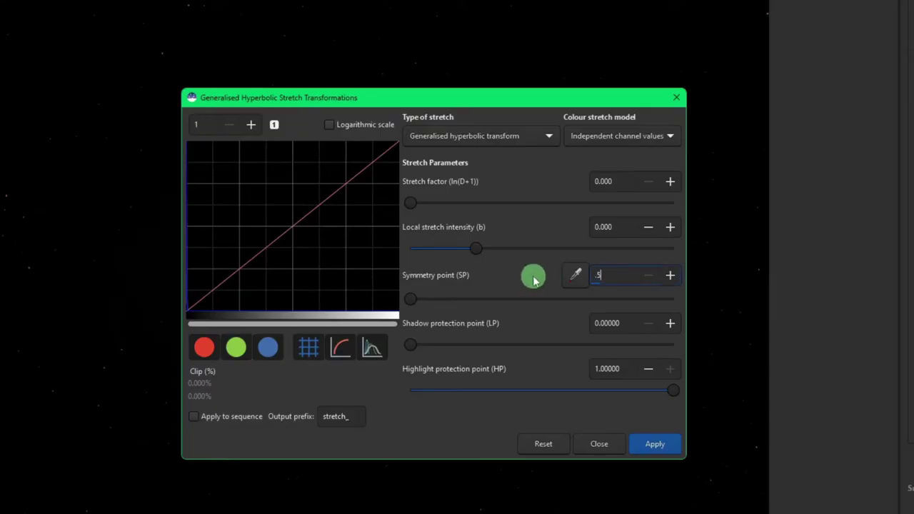
text(.5)
click(602, 226)
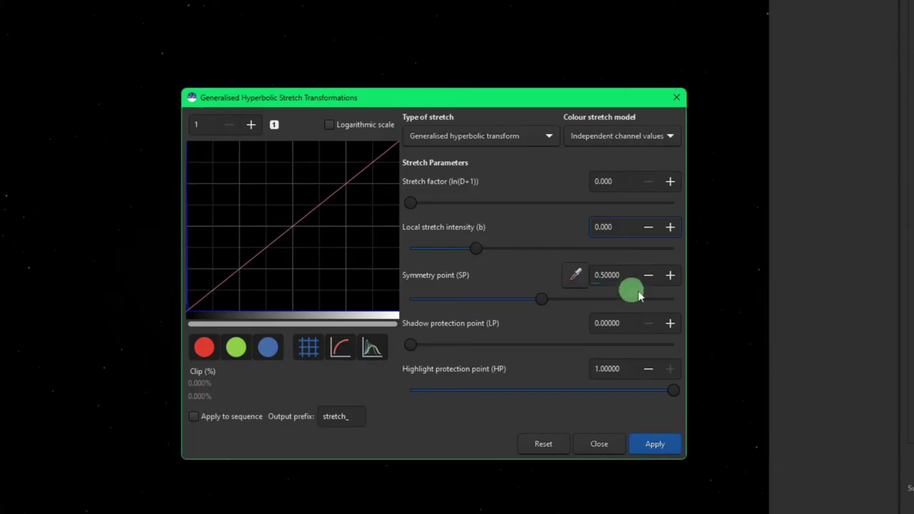
click(292, 223)
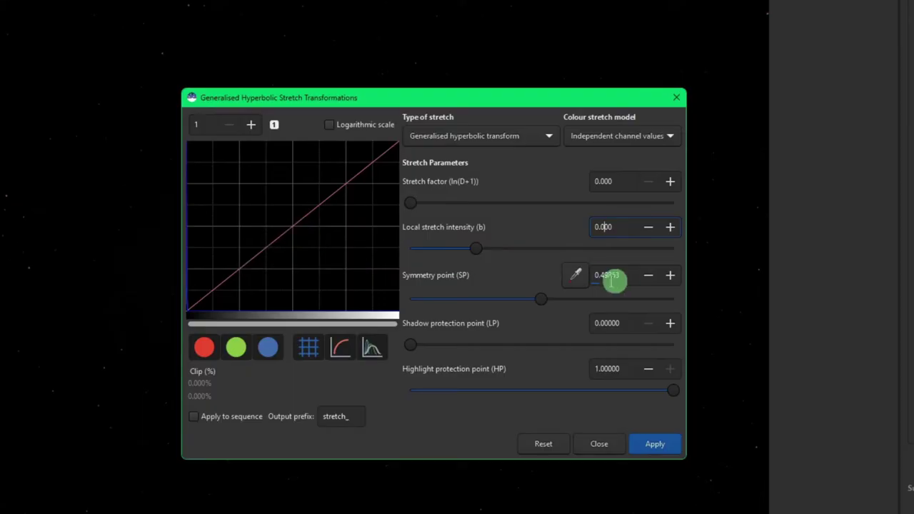
drag(628, 281, 618, 284)
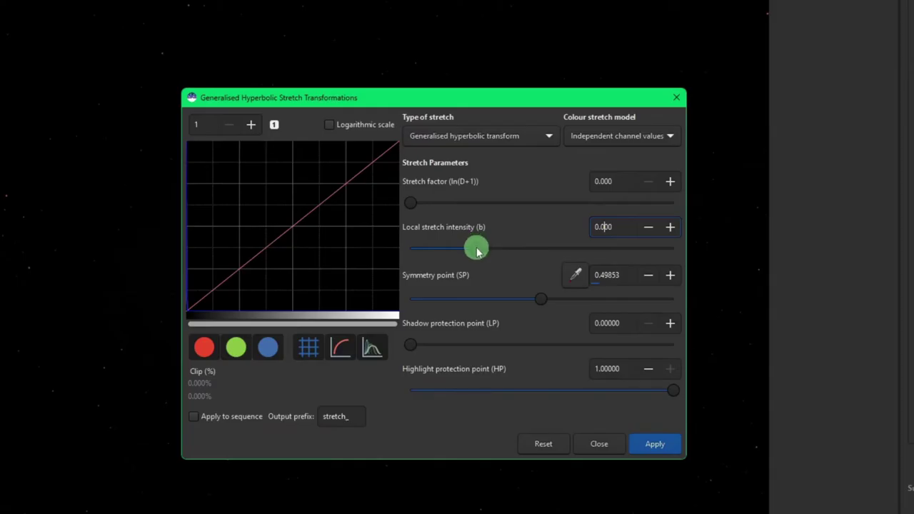
drag(476, 250, 724, 261)
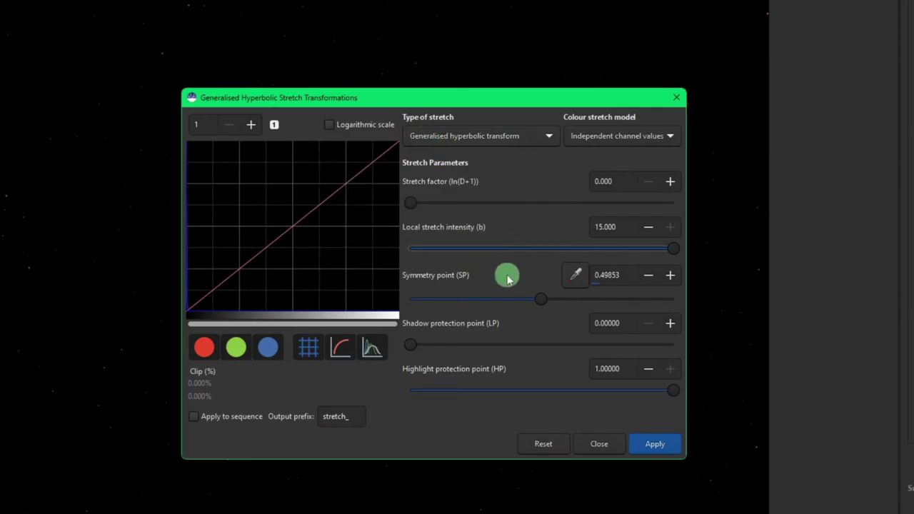
Settle the stretch factor at 0.764 and adjust the symmetry point toward 0.43.
drag(412, 205, 440, 207)
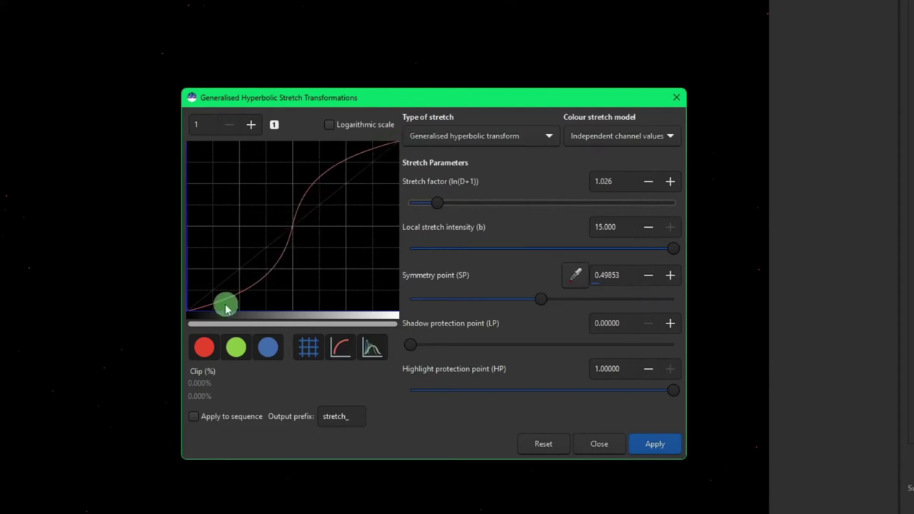
drag(435, 203, 501, 206)
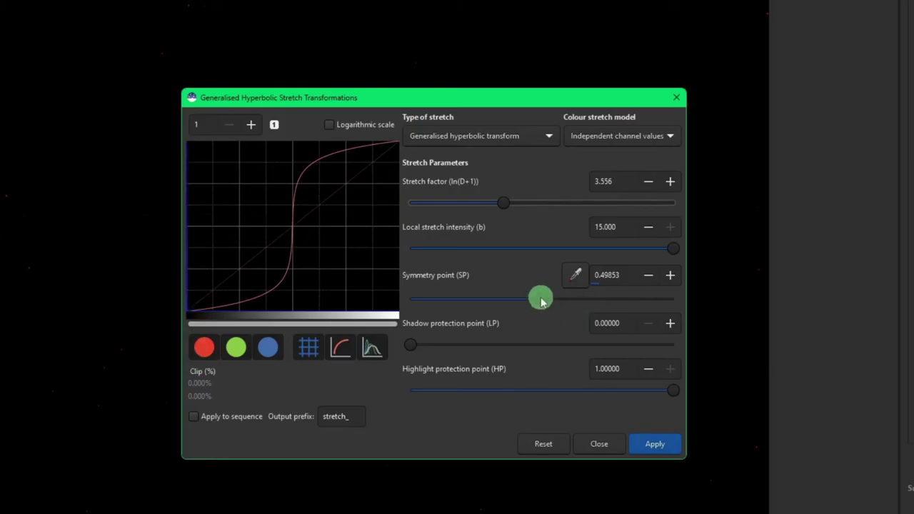
drag(503, 202, 429, 202)
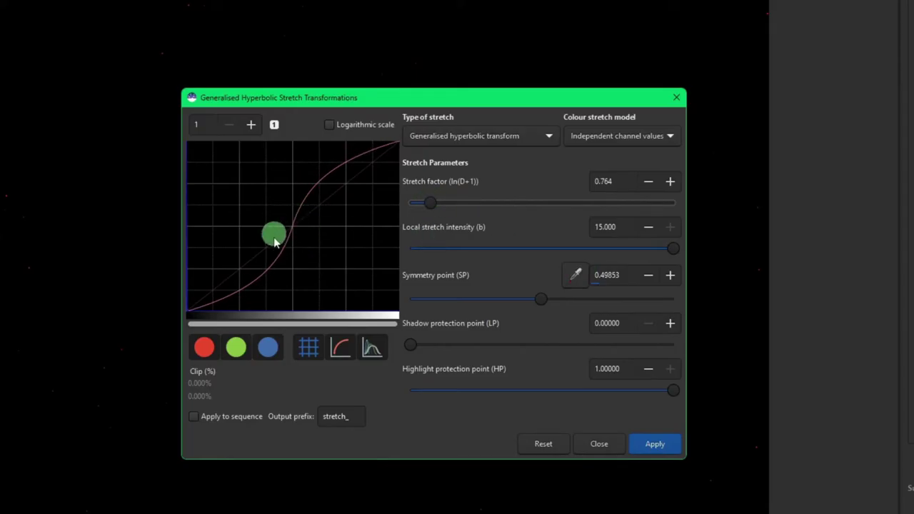
drag(540, 298, 485, 293)
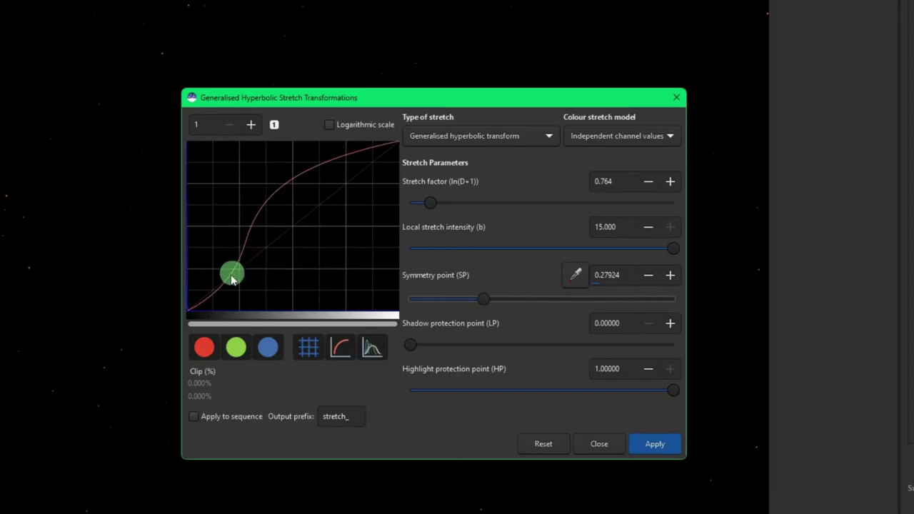
drag(486, 298, 537, 295)
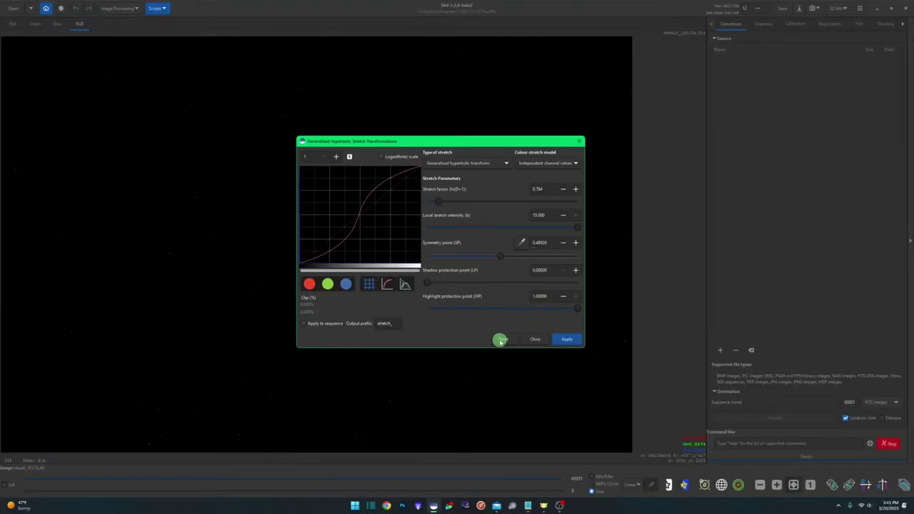
Reset the stretch, zoom the histogram 100x, and restore local intensity to 15.
click(501, 340)
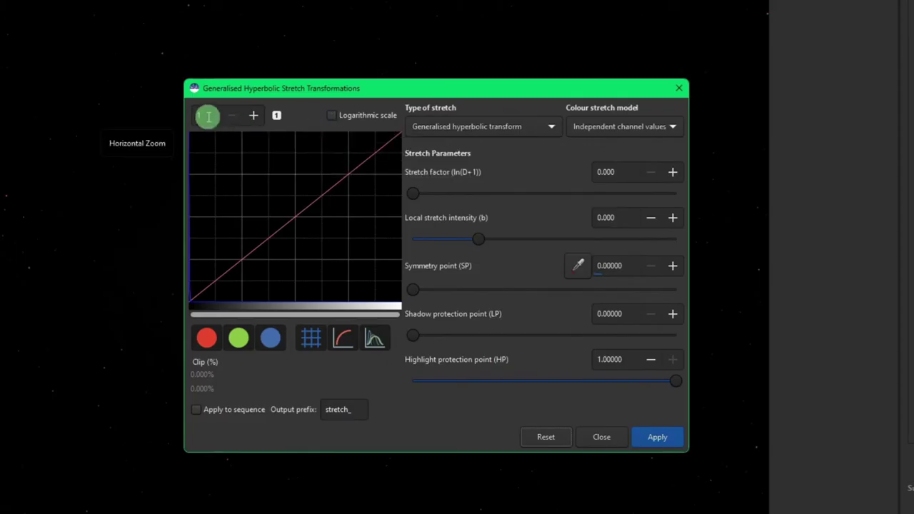
text(00)
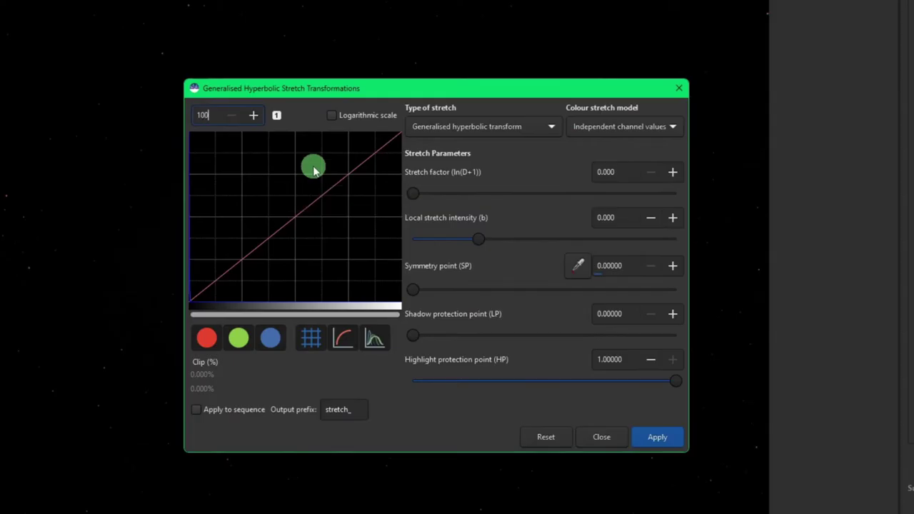
key(Return)
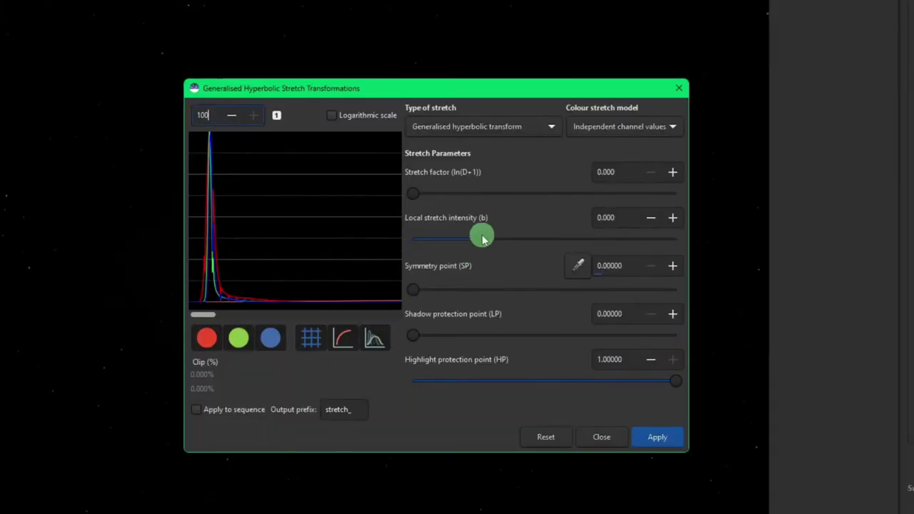
drag(481, 244, 694, 243)
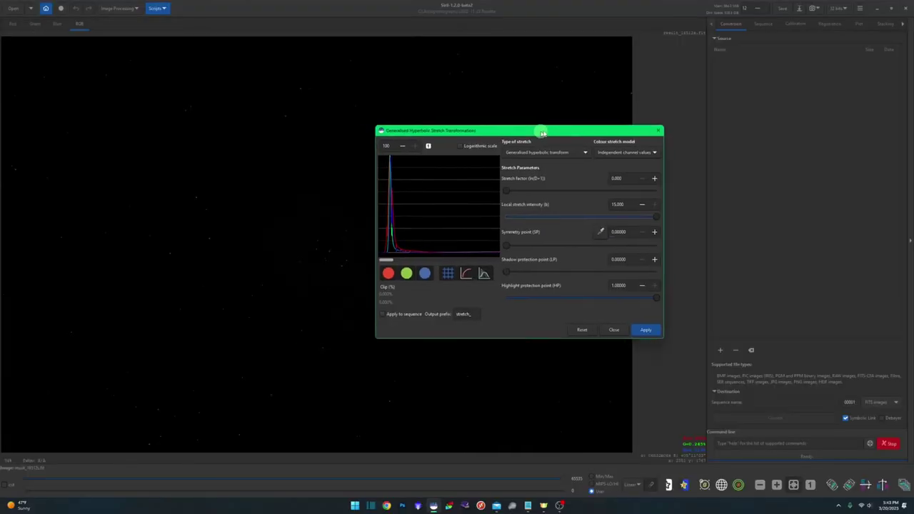
drag(471, 88, 686, 68)
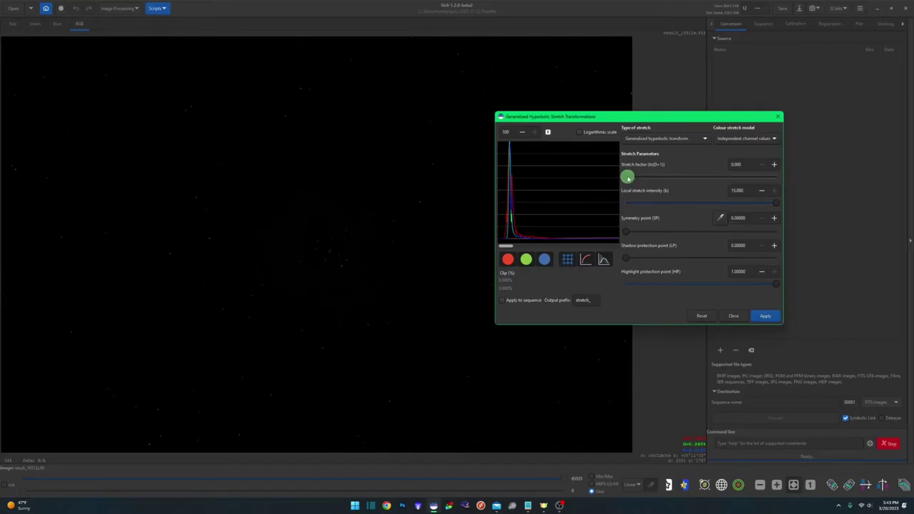
Apply a hyperbolic stretch with stretch factor 4.272 to reveal the Rosette Nebula.
drag(627, 177, 627, 183)
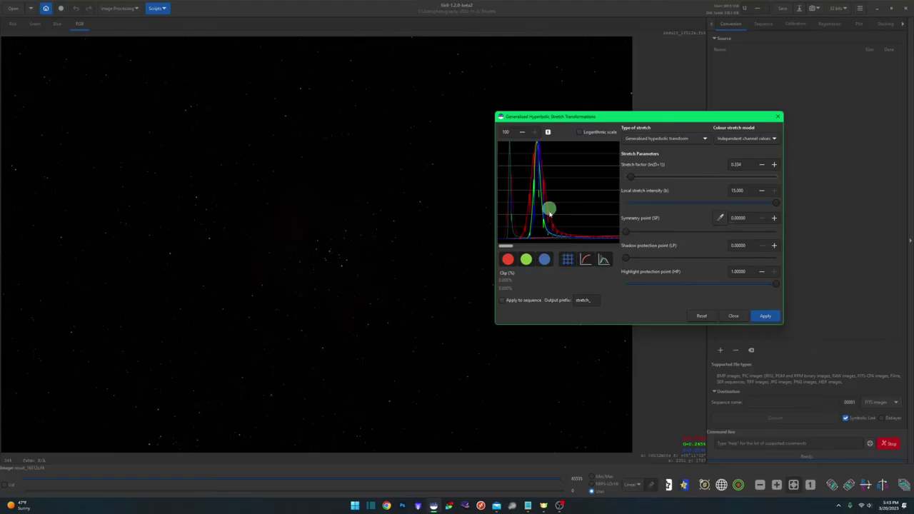
drag(631, 179, 638, 180)
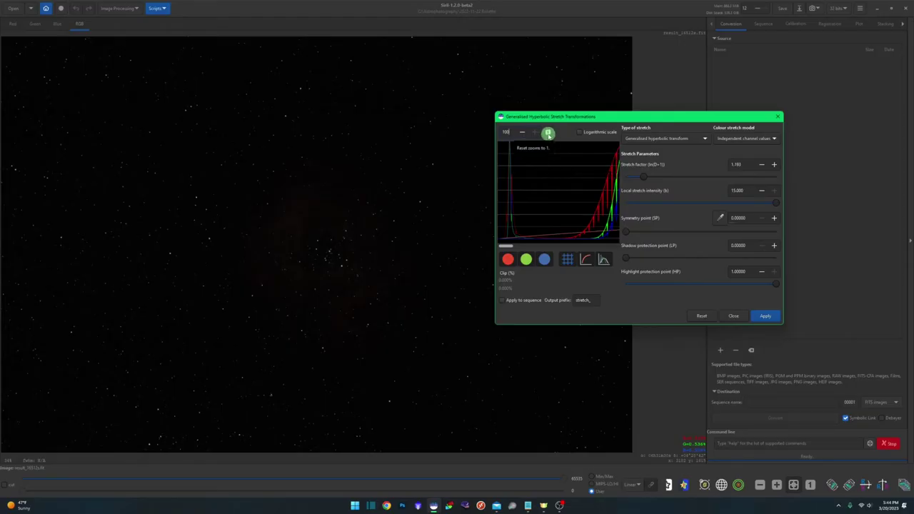
click(547, 134)
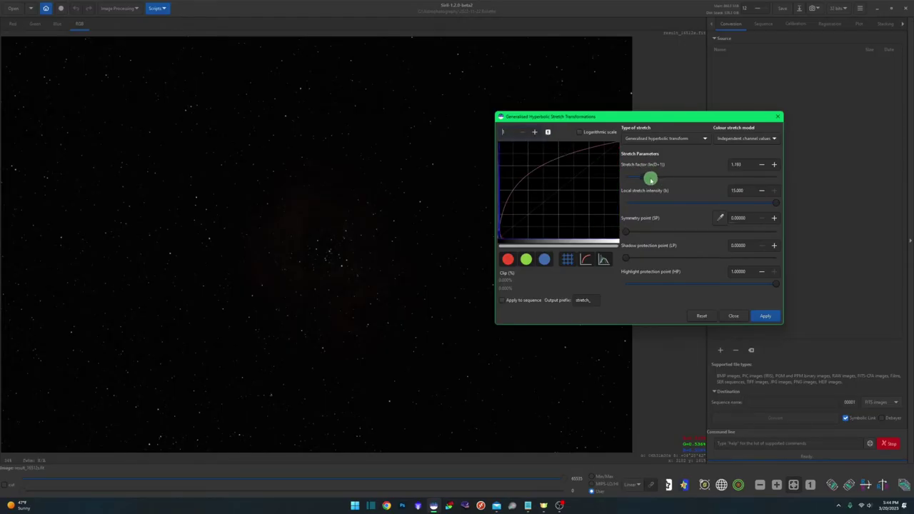
drag(652, 178, 675, 178)
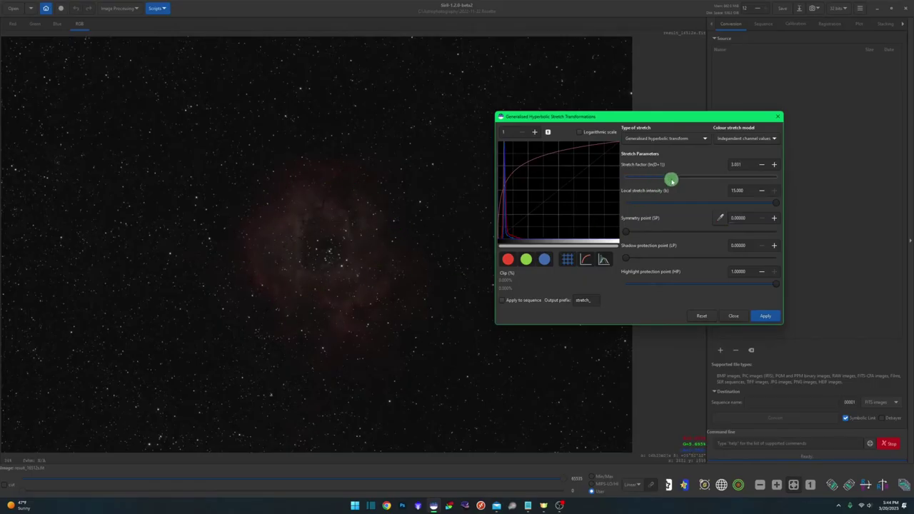
drag(671, 179, 691, 179)
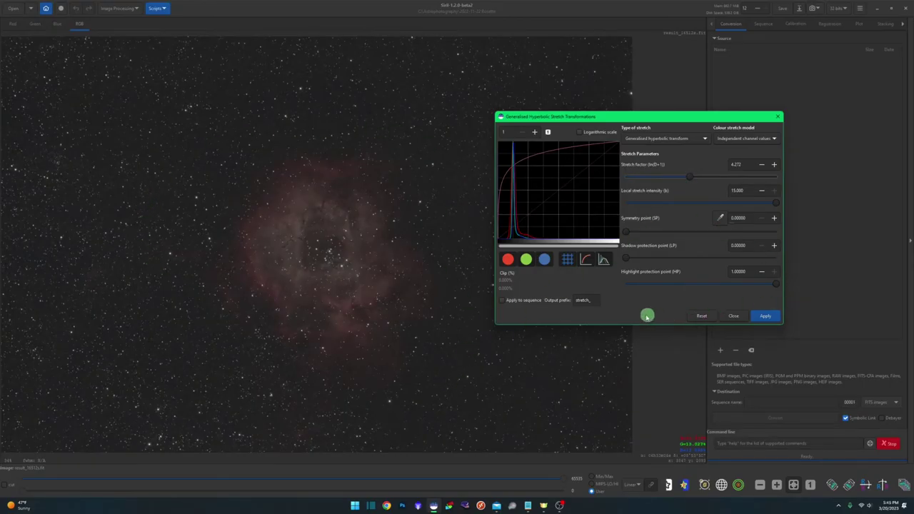
click(766, 317)
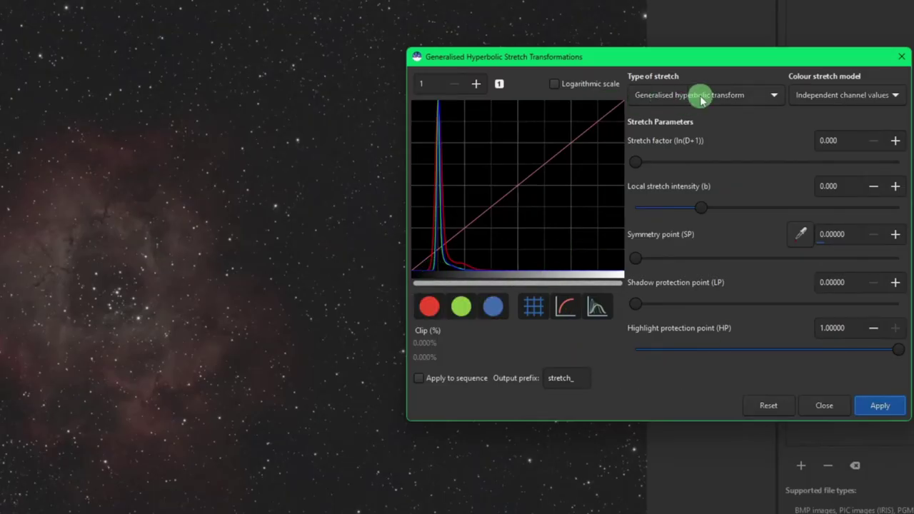
Apply a Linear stretch (BP shift) with black point 0.069 to darken the background.
click(762, 100)
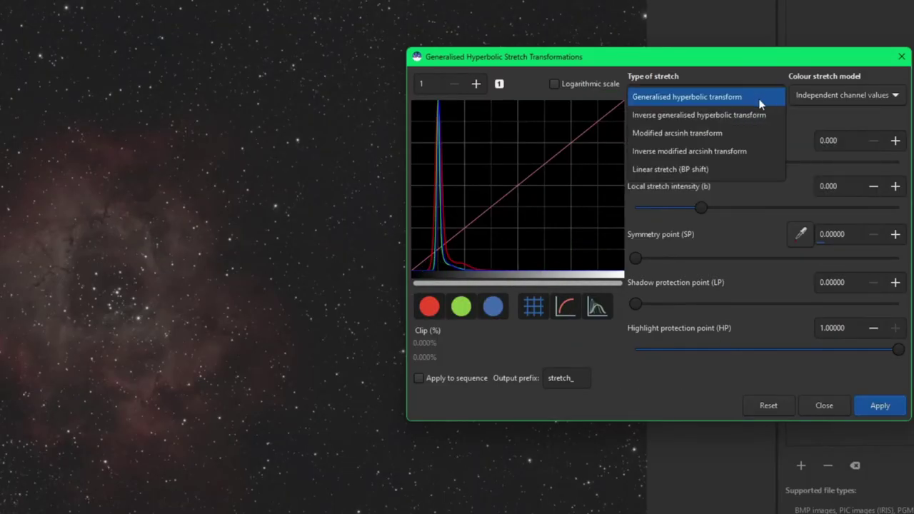
click(743, 169)
mouse_move(638, 164)
mouse_down()
mouse_move(655, 165)
mouse_move(490, 253)
mouse_move(414, 265)
mouse_move(638, 165)
mouse_move(677, 166)
mouse_move(644, 163)
mouse_move(653, 165)
mouse_up()
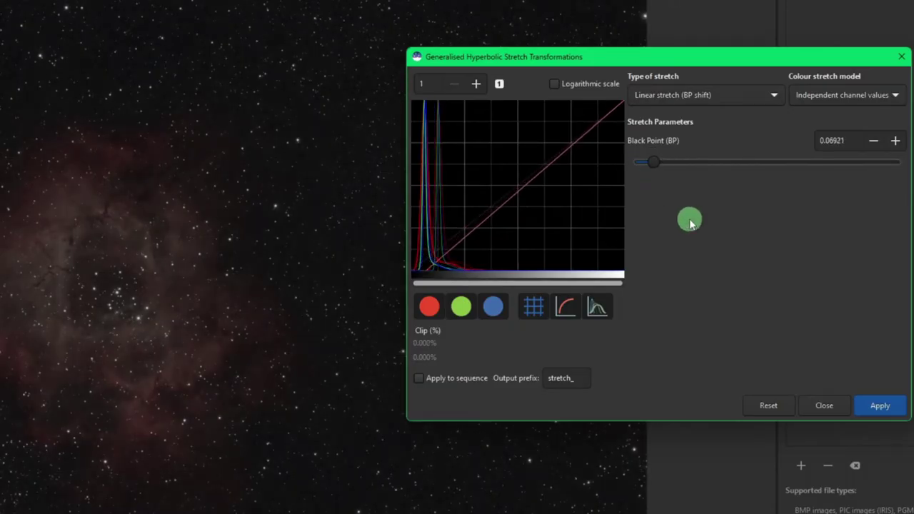
click(880, 405)
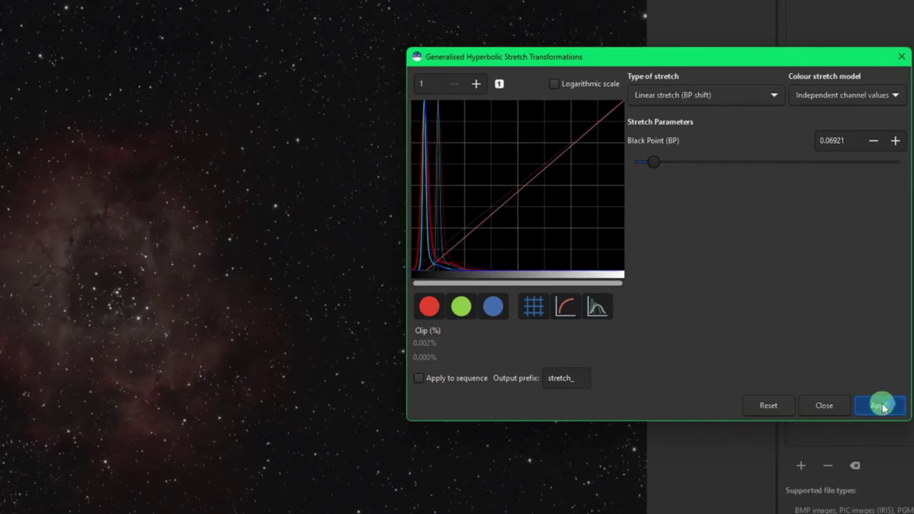
click(707, 98)
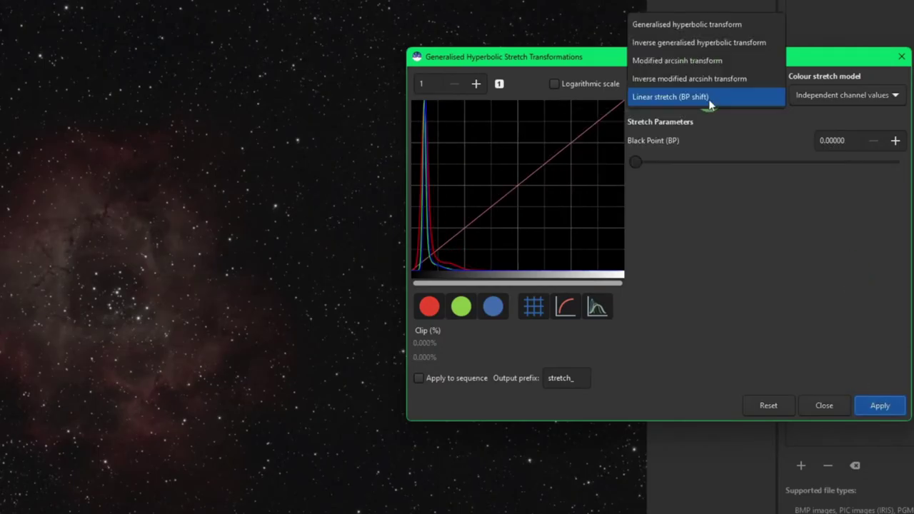
Switch back to the generalised hyperbolic transform with a logarithmic-scale histogram.
click(693, 29)
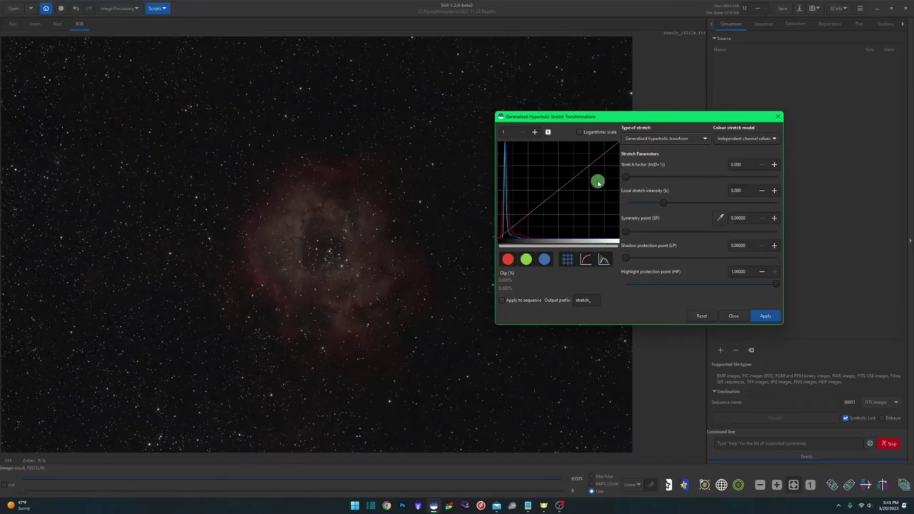
click(580, 133)
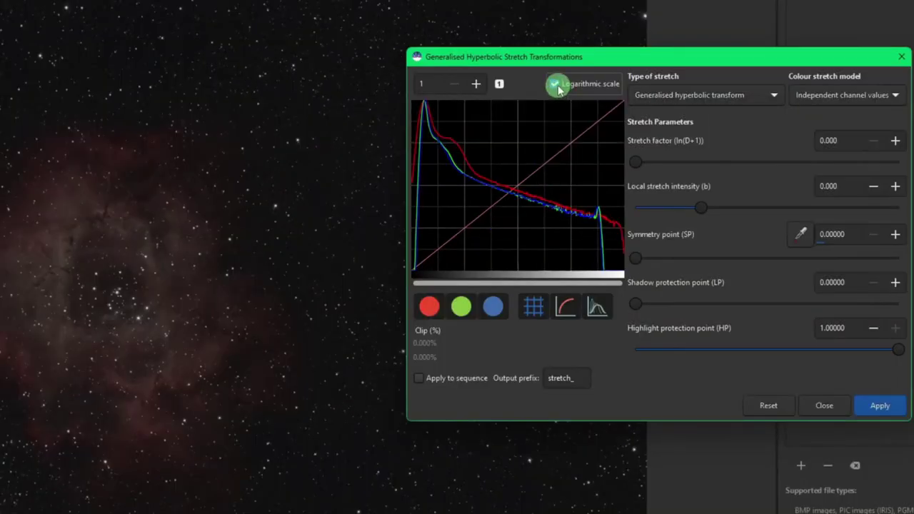
click(557, 85)
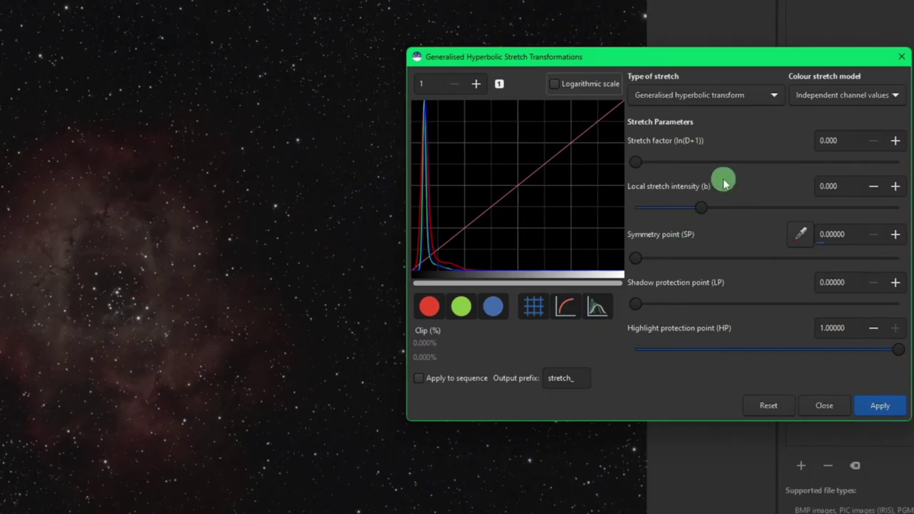
click(571, 84)
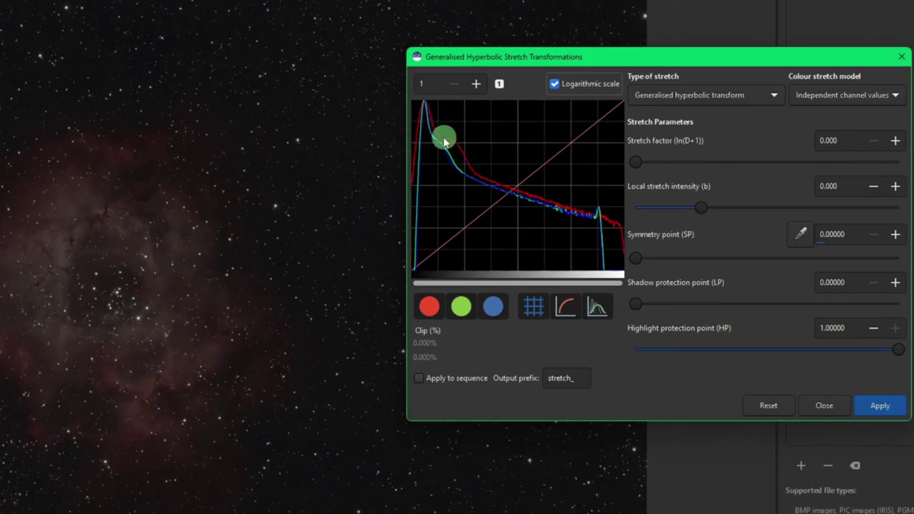
Apply a stretch with symmetry point 0.044 at the peak, factor 0.859, local intensity 1.348.
click(421, 103)
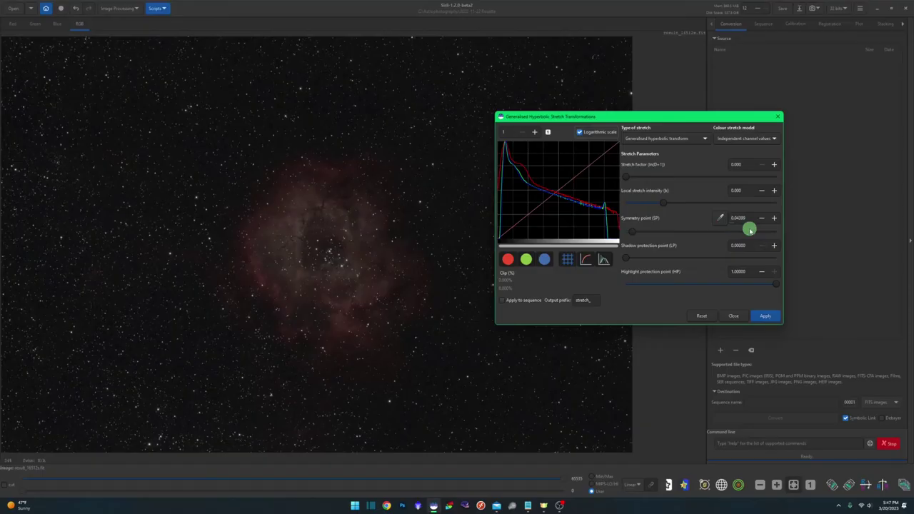
drag(631, 178, 643, 179)
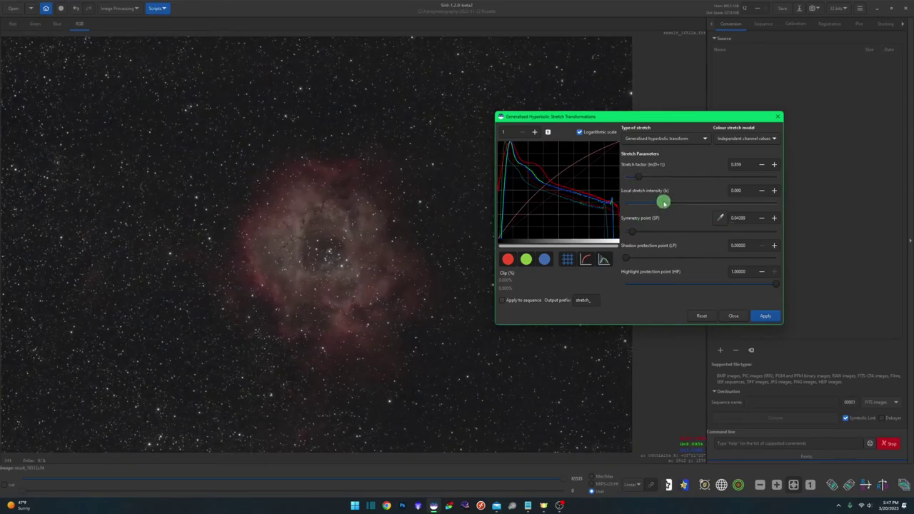
drag(664, 203, 673, 205)
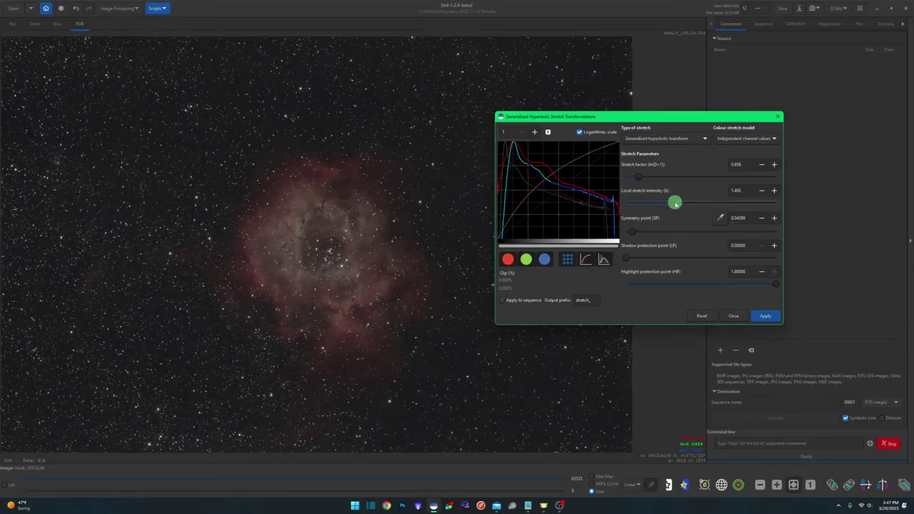
mouse_move(676, 205)
mouse_down()
mouse_move(654, 205)
mouse_move(672, 203)
mouse_up()
click(766, 317)
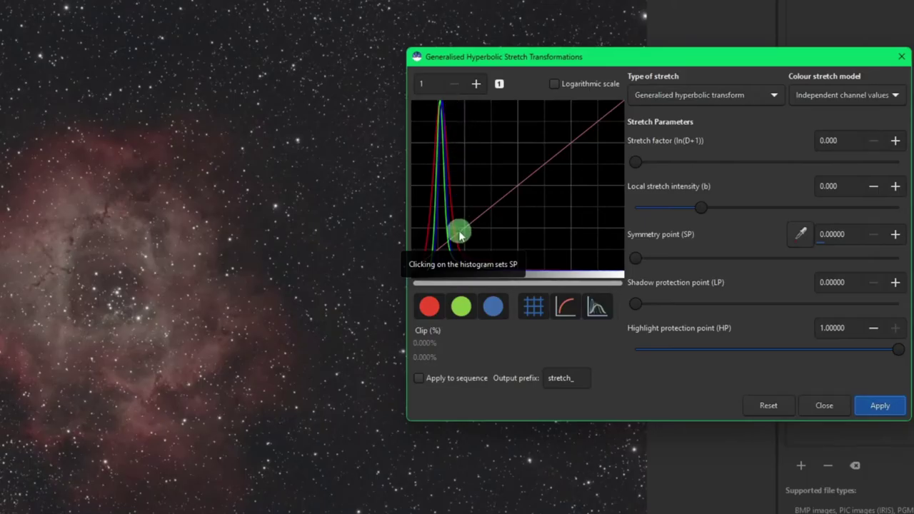
Stretch with symmetry point 0.308, stretch factor 0.597 and local intensity 3.626.
click(460, 236)
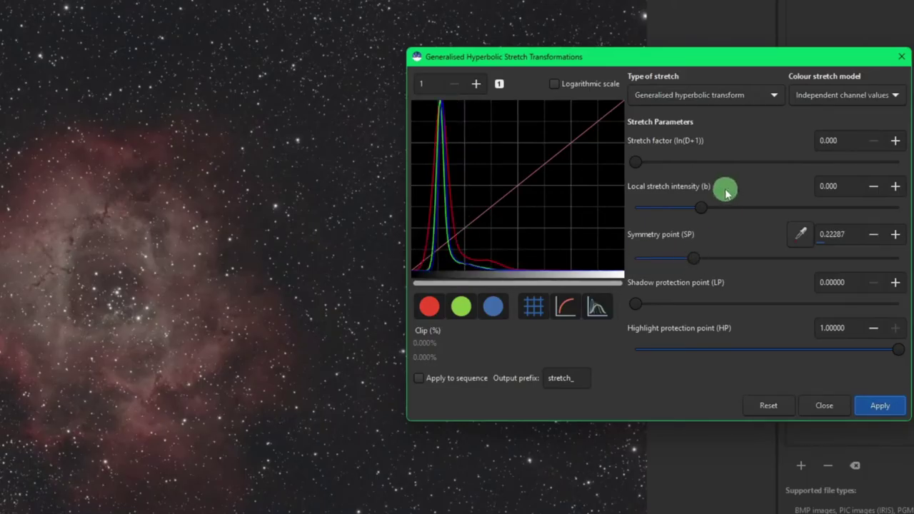
drag(641, 164, 656, 165)
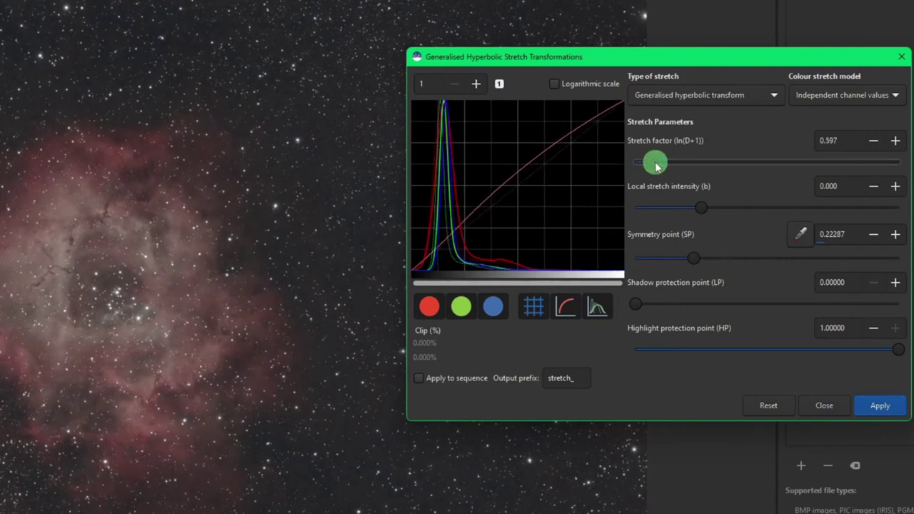
drag(699, 208, 737, 212)
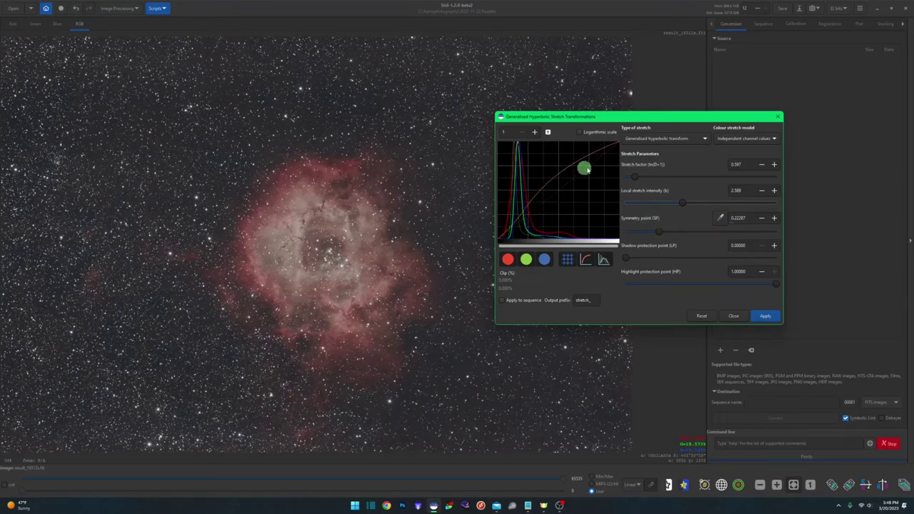
drag(661, 233, 673, 233)
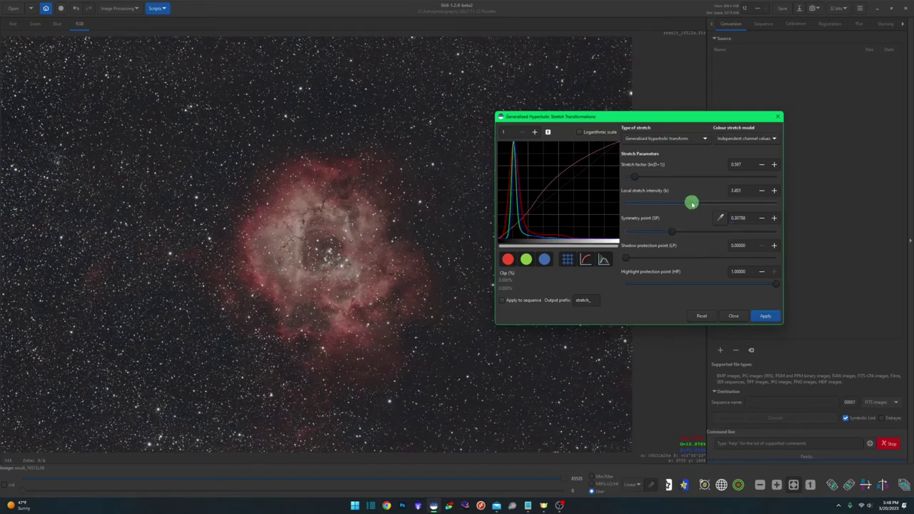
drag(696, 203, 691, 202)
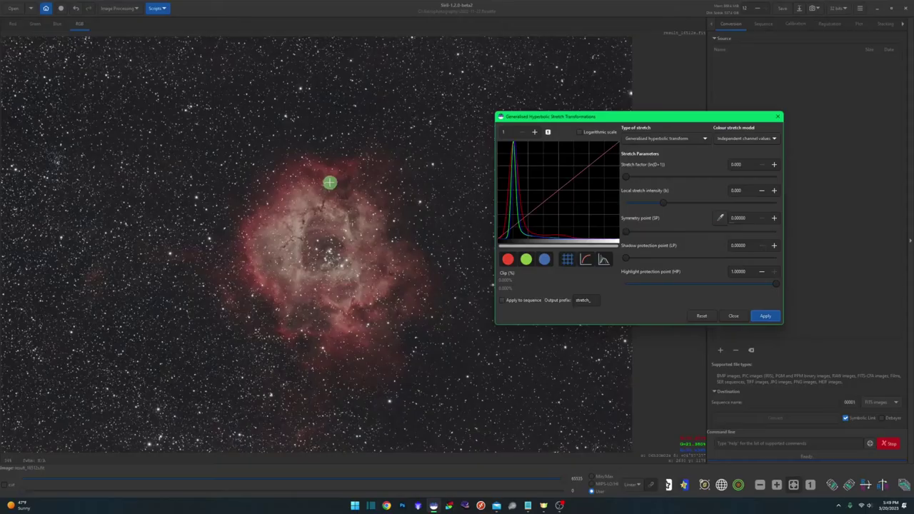
Sample the symmetry point from a nebula patch and apply factor 0.406, intensity 1.253.
drag(117, 169, 150, 204)
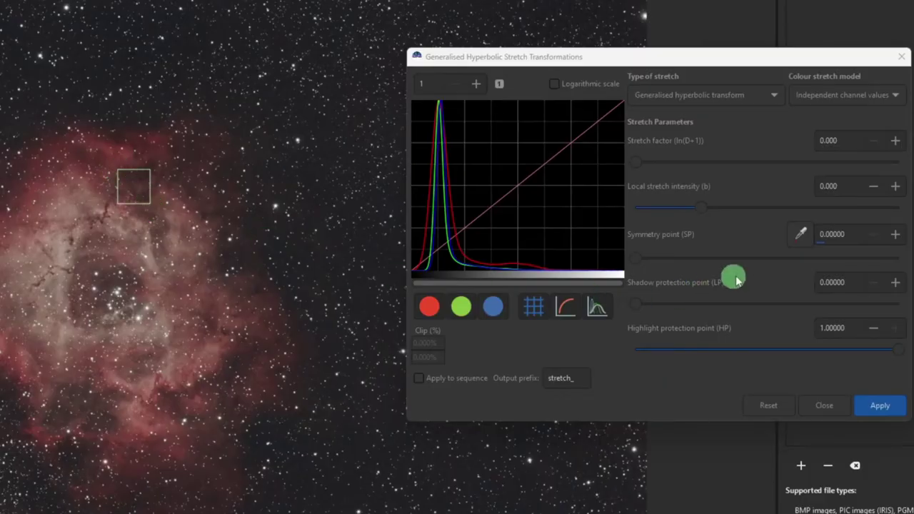
click(803, 237)
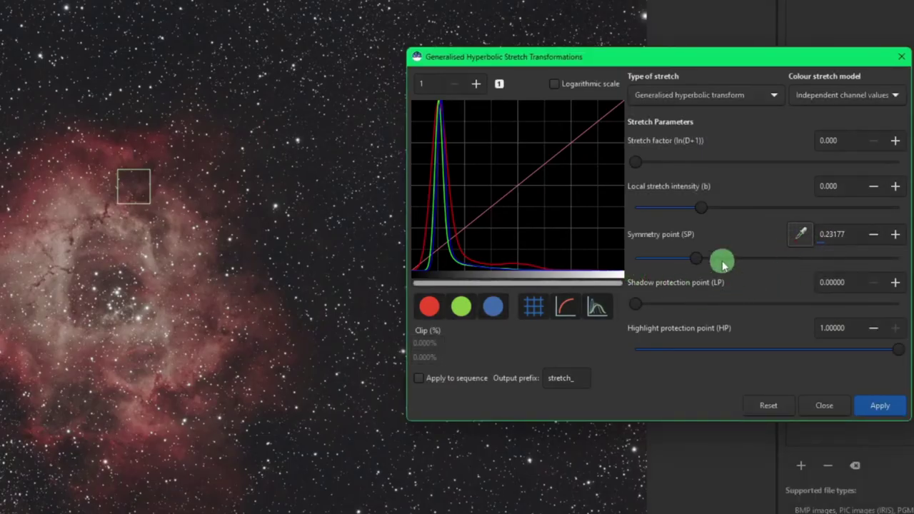
drag(648, 165, 655, 166)
drag(700, 207, 707, 208)
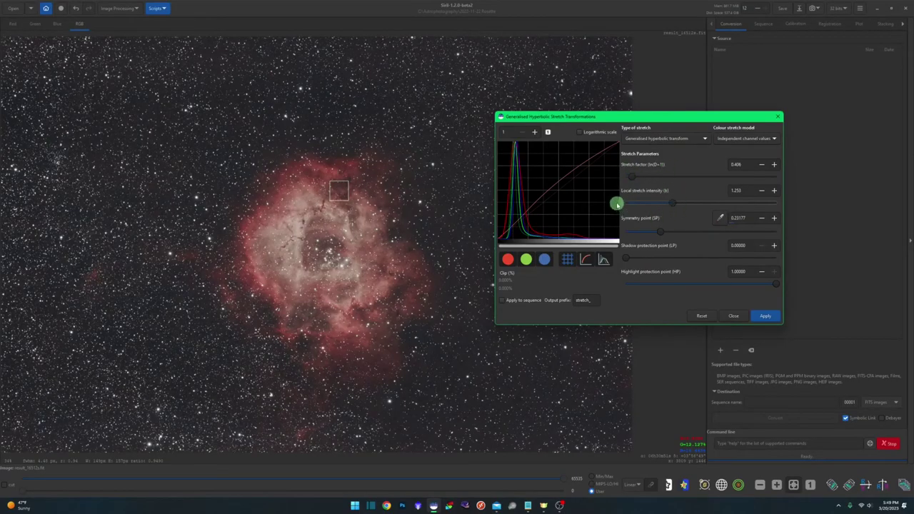
key(Return)
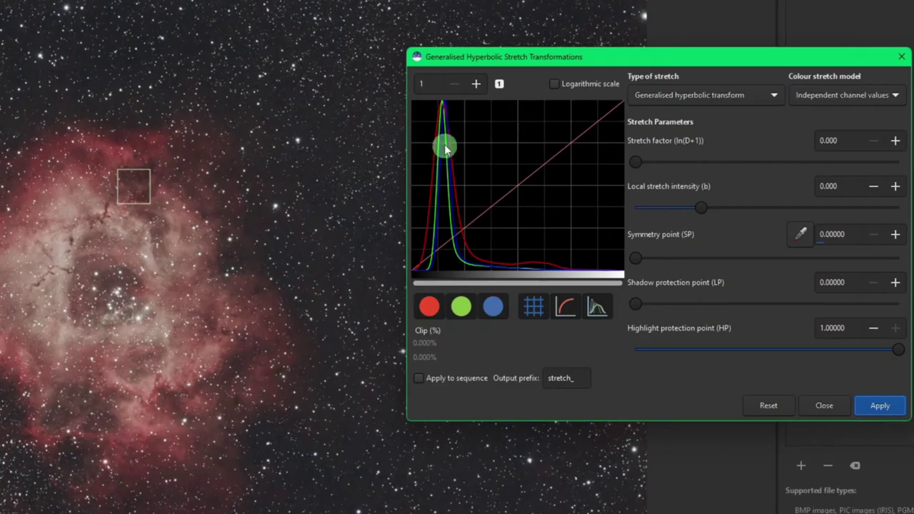
click(464, 308)
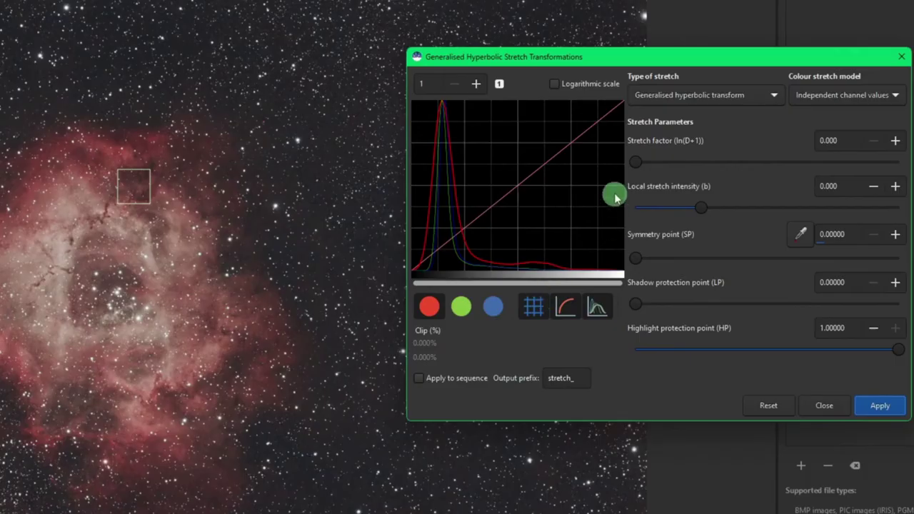
drag(640, 159, 622, 163)
click(460, 307)
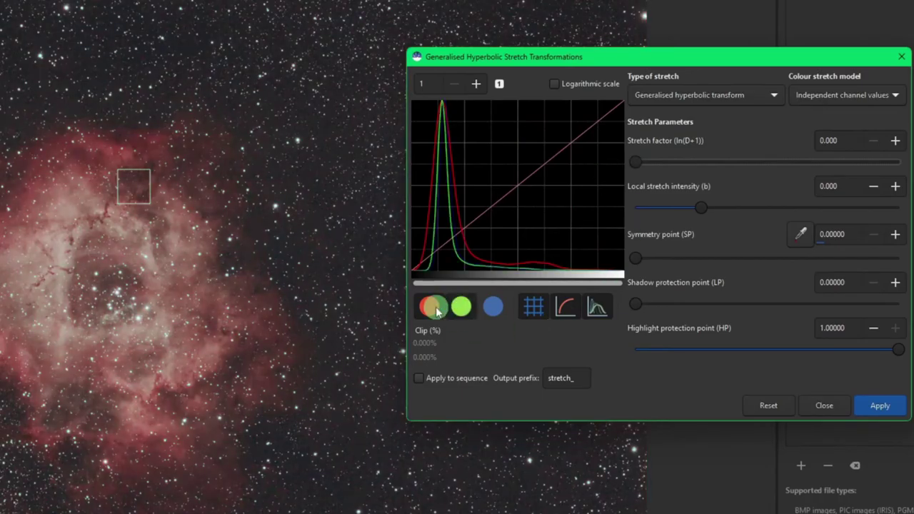
click(429, 306)
mouse_move(639, 167)
mouse_down()
mouse_move(669, 166)
mouse_move(623, 165)
mouse_up()
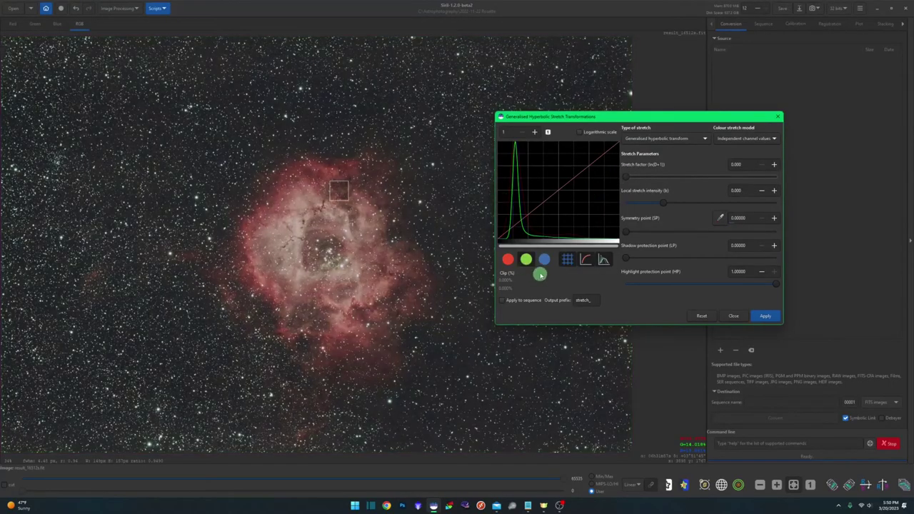
click(543, 260)
click(508, 259)
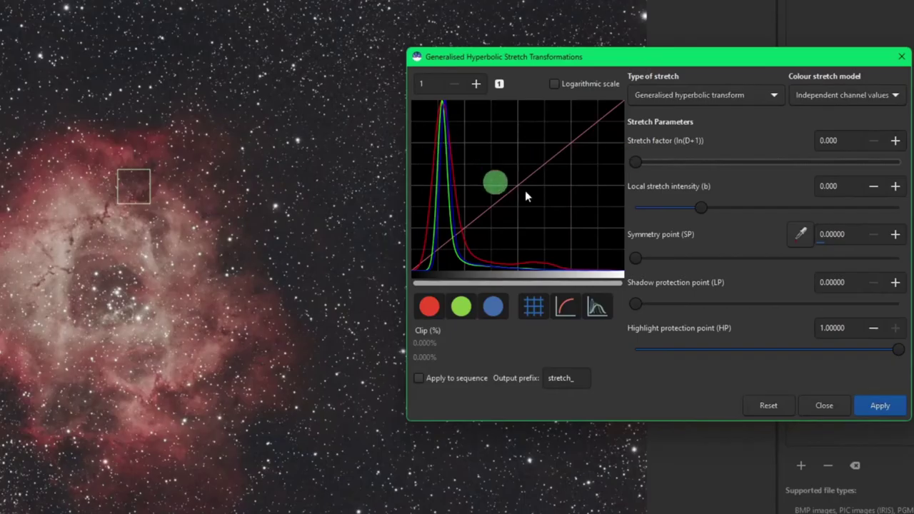
click(533, 307)
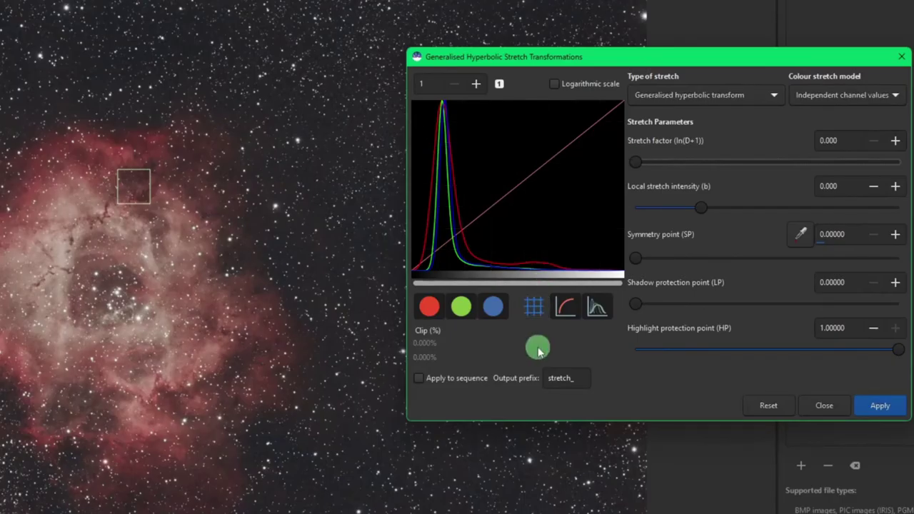
click(534, 308)
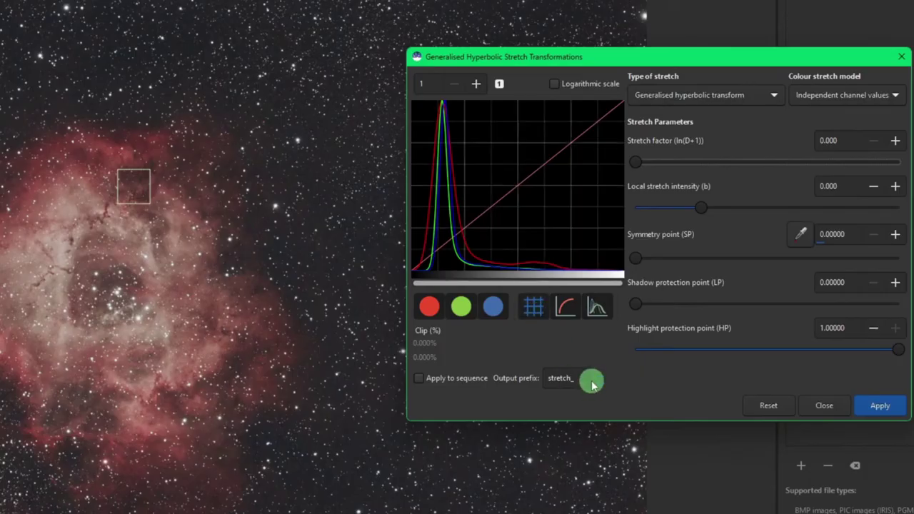
click(569, 309)
click(567, 307)
click(603, 311)
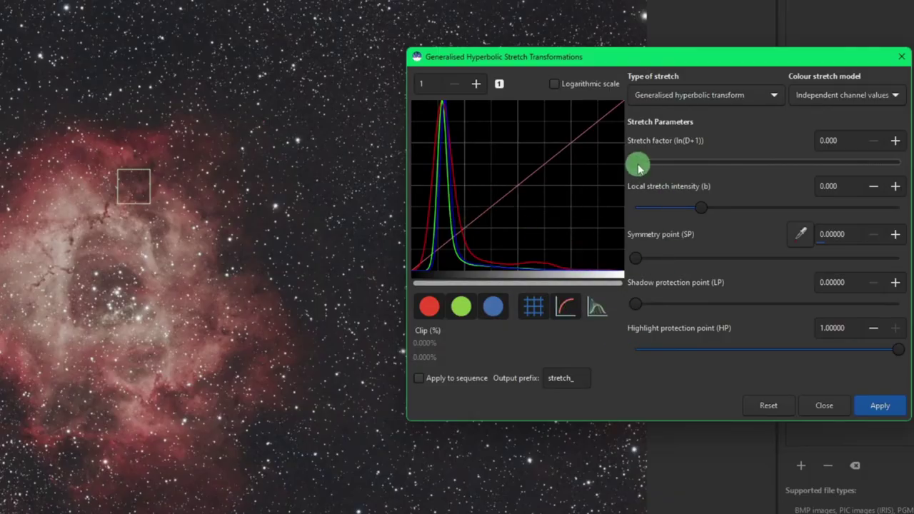
drag(636, 163, 680, 171)
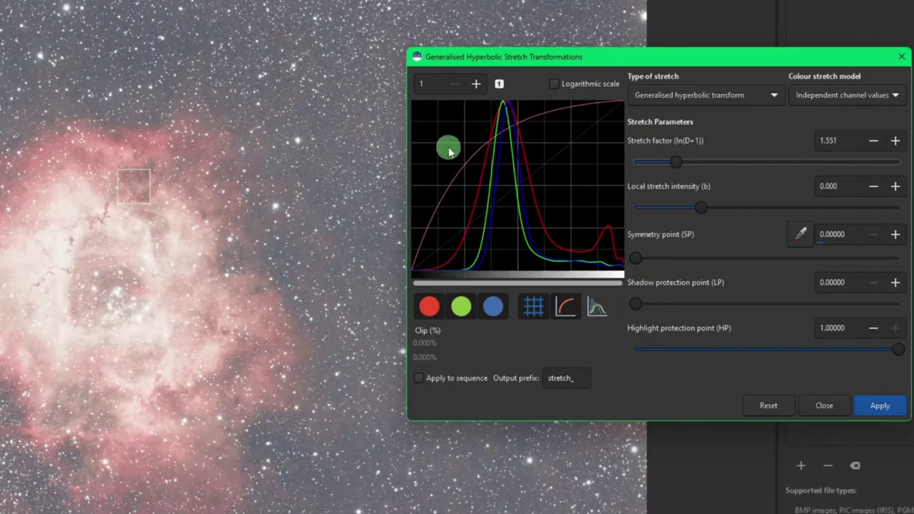
click(599, 308)
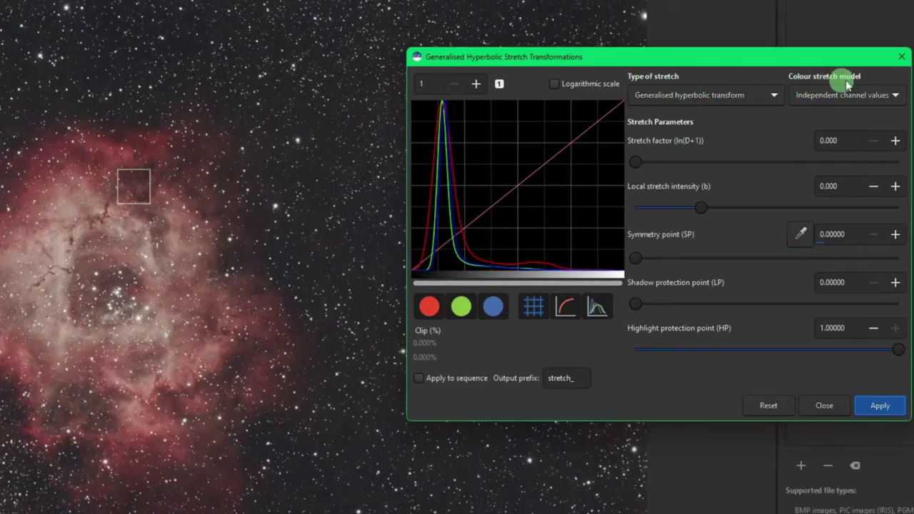
Keep the generalised hyperbolic transform and set the symmetry point to 0.5.
click(712, 95)
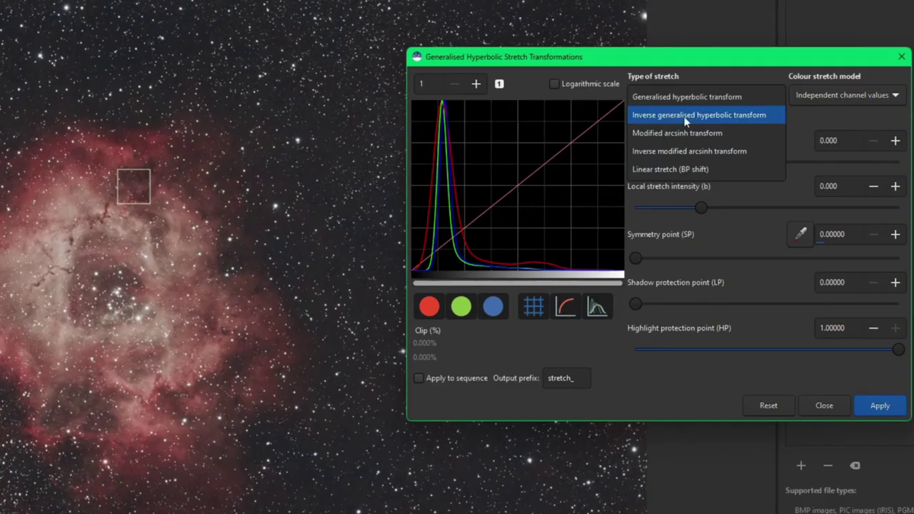
click(703, 60)
double_click(848, 234)
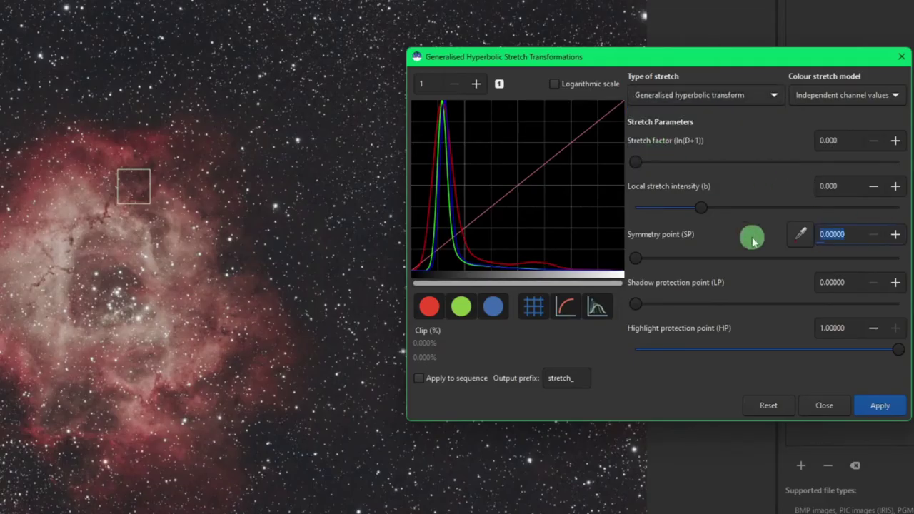
text(.5)
click(830, 186)
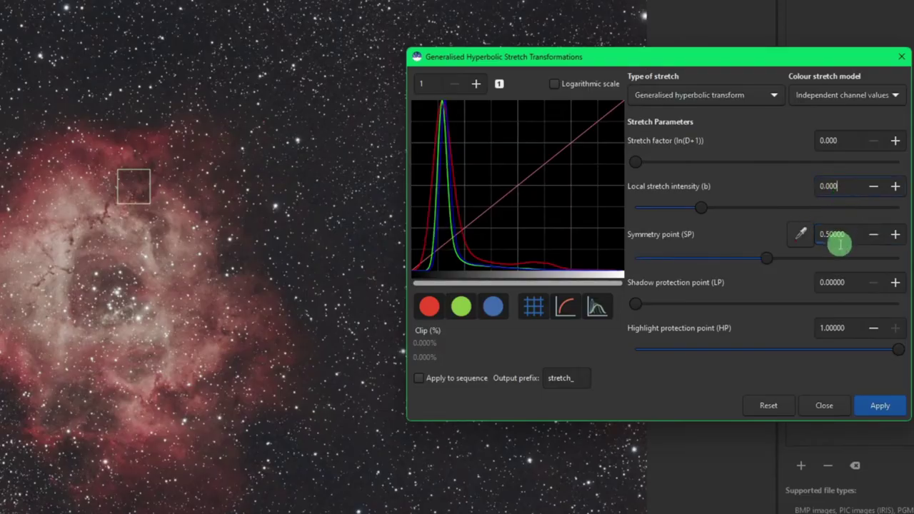
Raise the stretch factor to 1.838 and switch to the inverse generalised hyperbolic transform.
drag(641, 167, 684, 167)
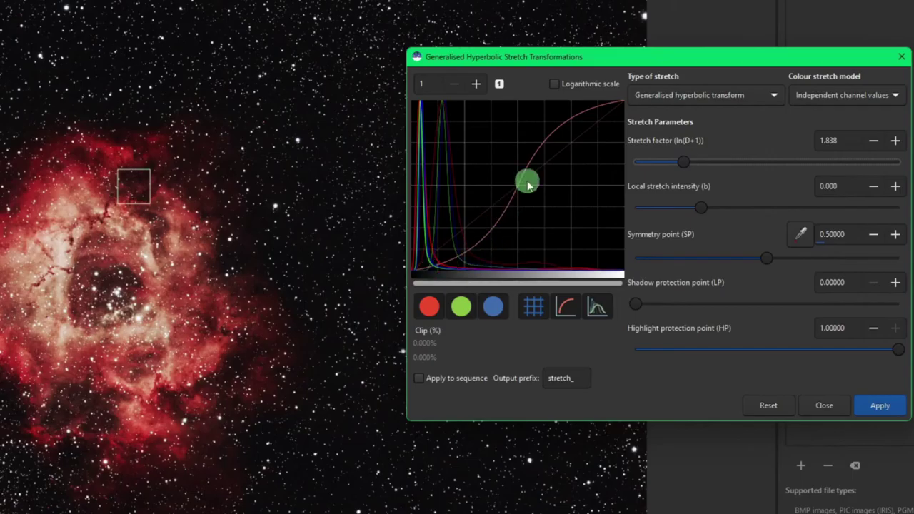
click(712, 97)
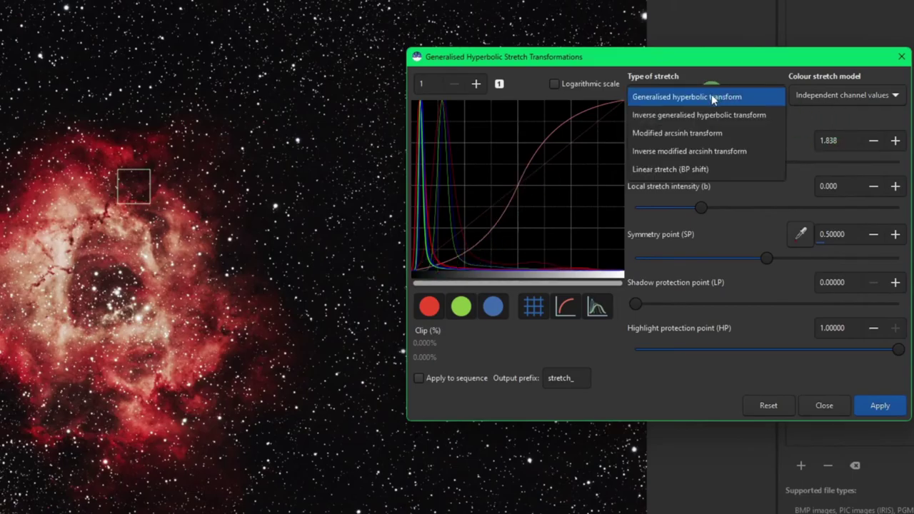
click(716, 116)
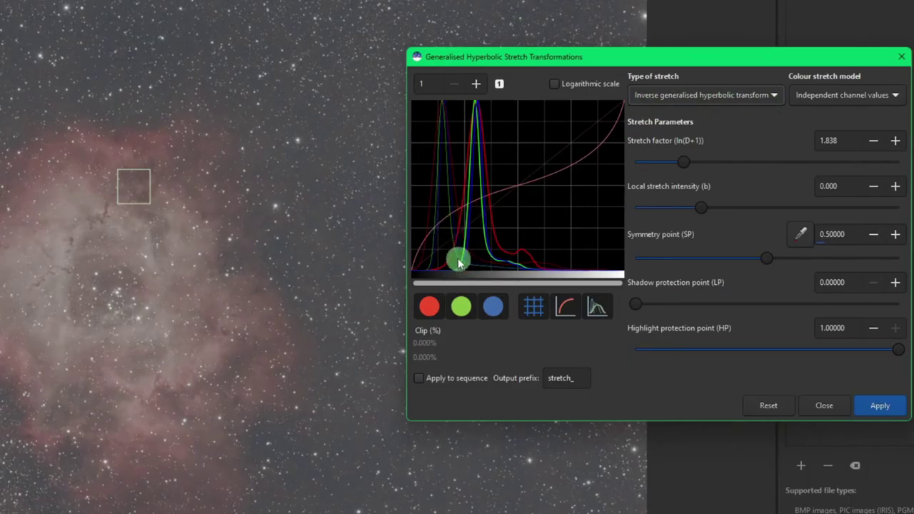
Reset the parameters, enter symmetry point 0.5, and switch to the modified arcsinh transform.
click(703, 94)
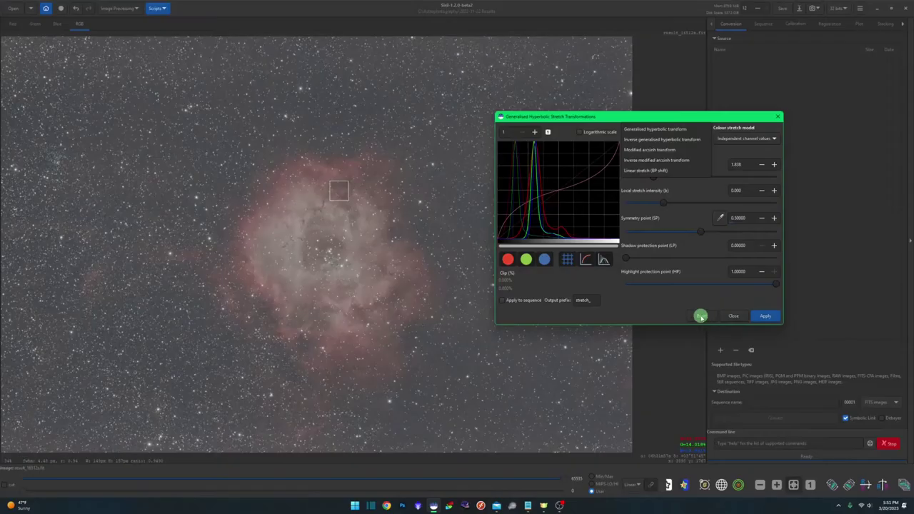
click(701, 315)
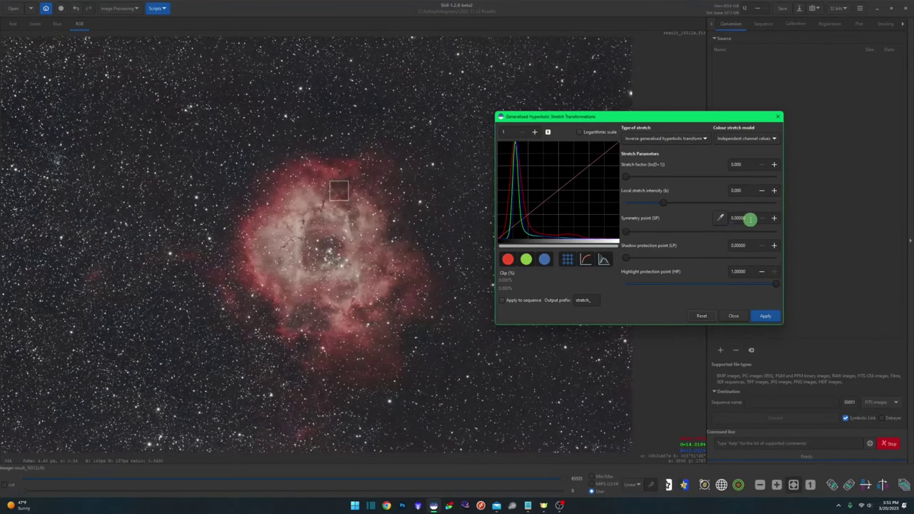
drag(749, 219, 713, 219)
text(0.5)
click(677, 138)
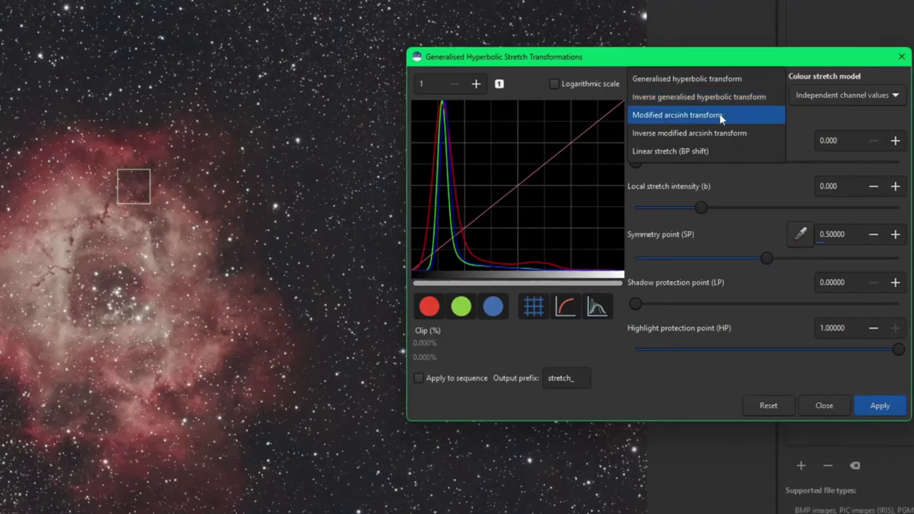
click(721, 118)
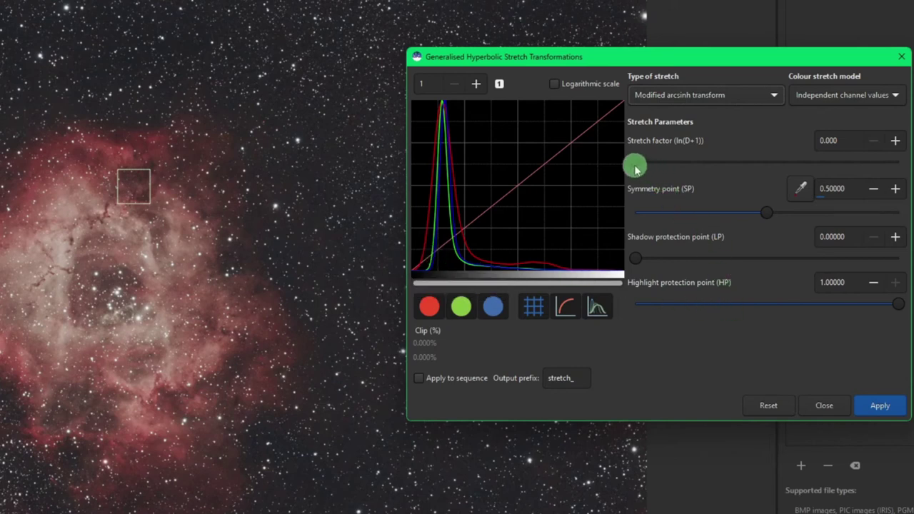
Tune the stretch factor to 1.647 and symmetry point to 0.29833, then reset parameters to zero.
drag(635, 166, 668, 166)
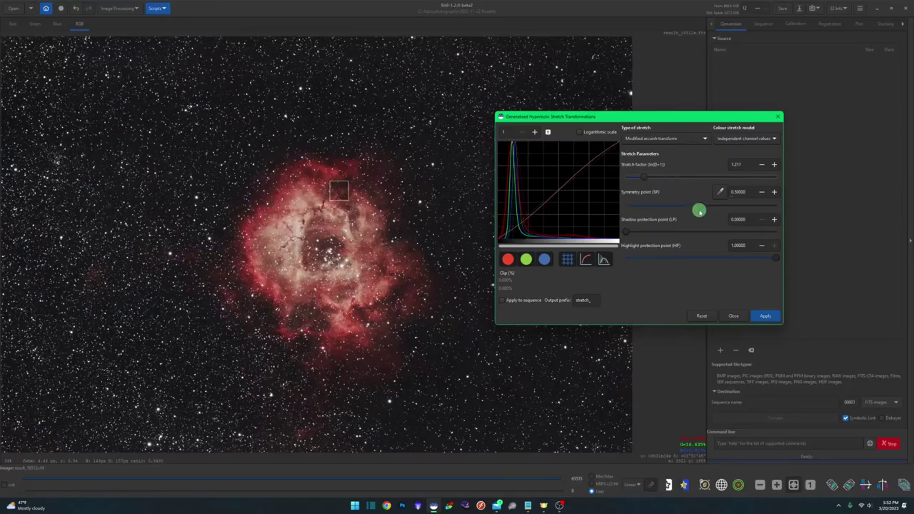
drag(699, 211, 644, 212)
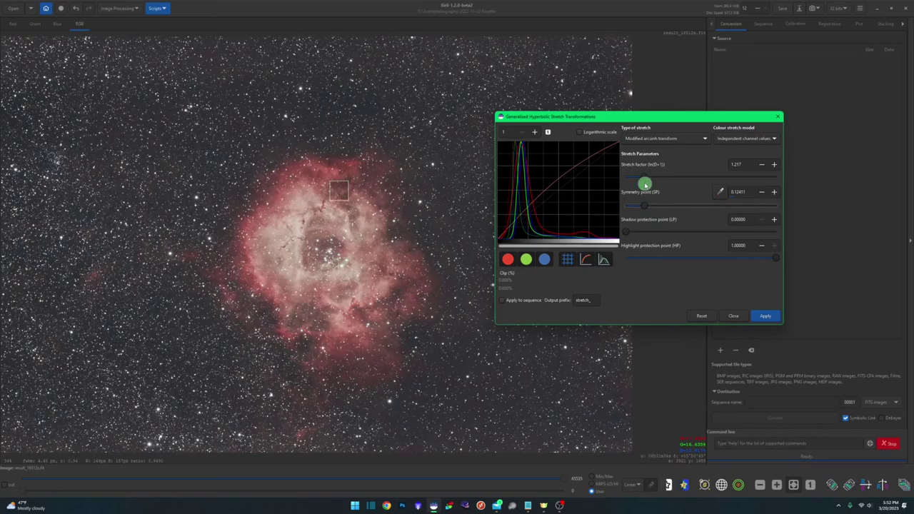
drag(645, 177, 650, 177)
drag(645, 206, 673, 206)
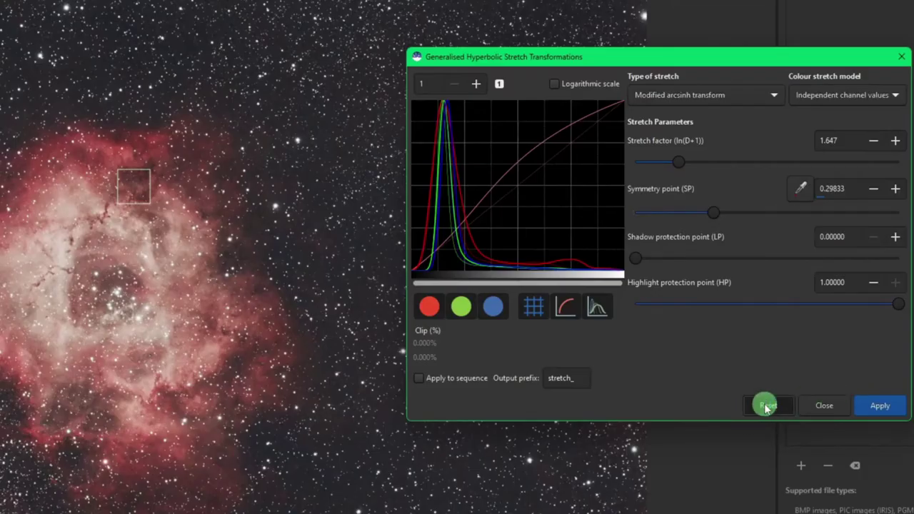
click(695, 316)
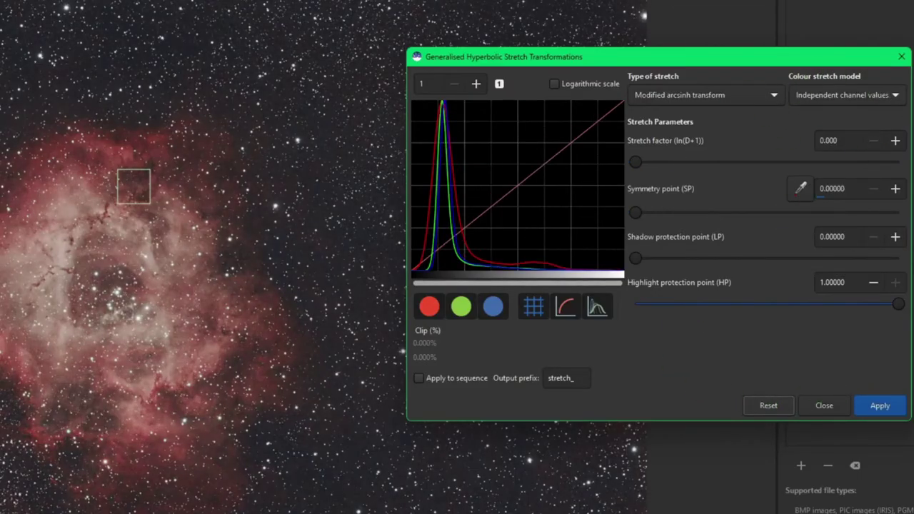
Sample symmetry point 0.00085 from the image, raise the stretch factor to 7.232, and zoom into the stars.
click(794, 196)
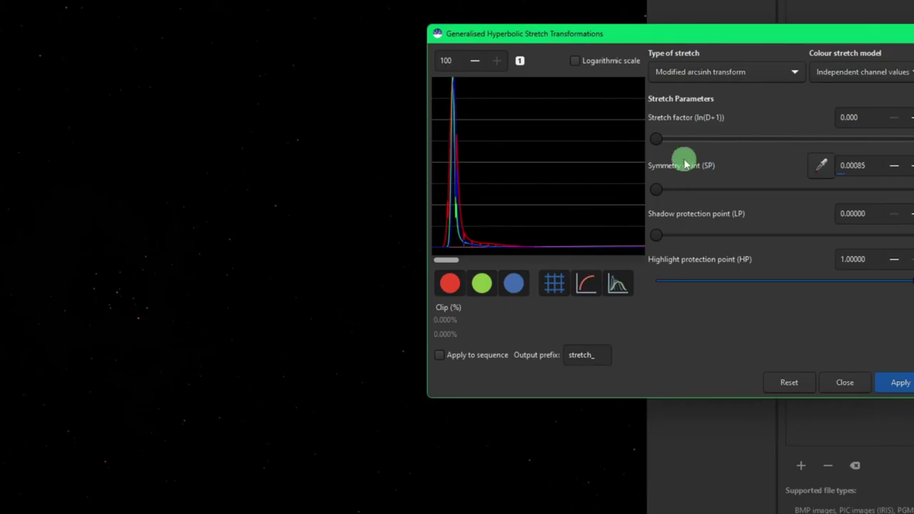
drag(660, 145, 750, 143)
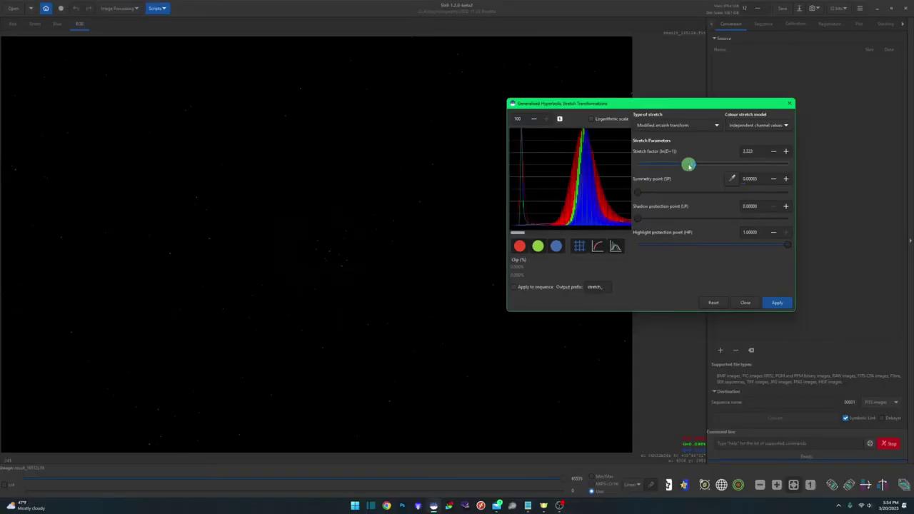
drag(687, 165, 746, 164)
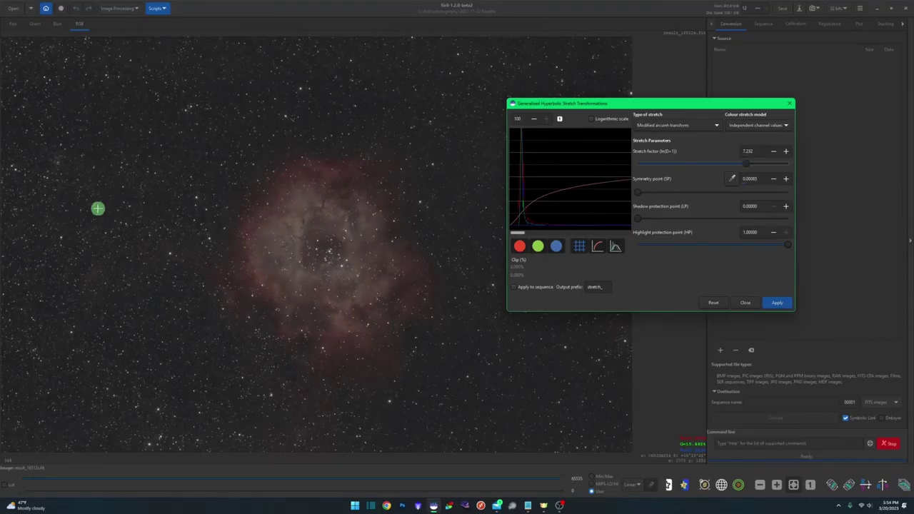
scroll(115, 205, up, 2)
scroll(150, 214, up, 1)
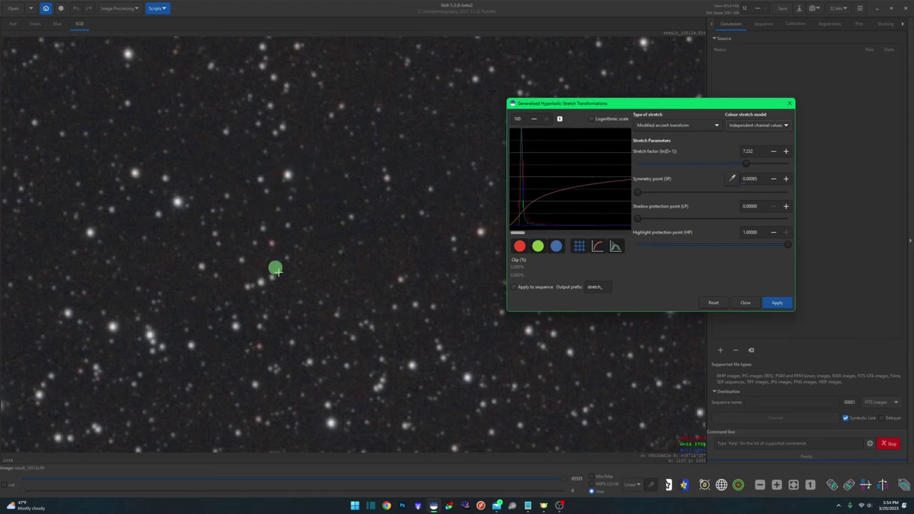
Try Even weighted luminance and Independent channel values, then settle on Human weighted luminance.
click(773, 127)
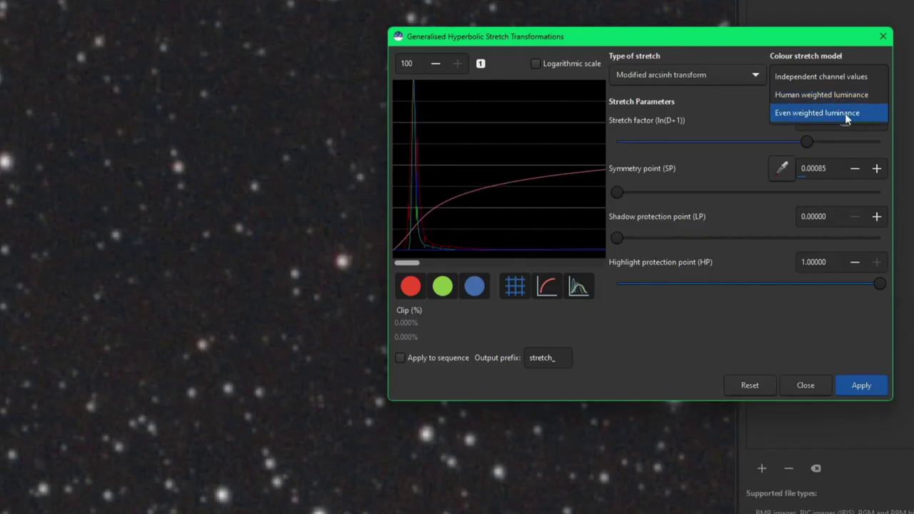
click(846, 115)
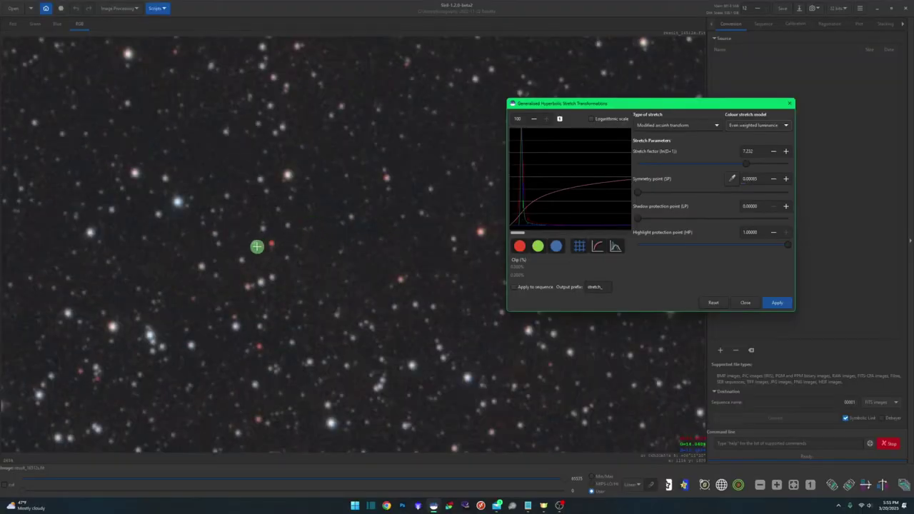
click(754, 126)
click(754, 105)
click(754, 126)
click(754, 122)
click(757, 125)
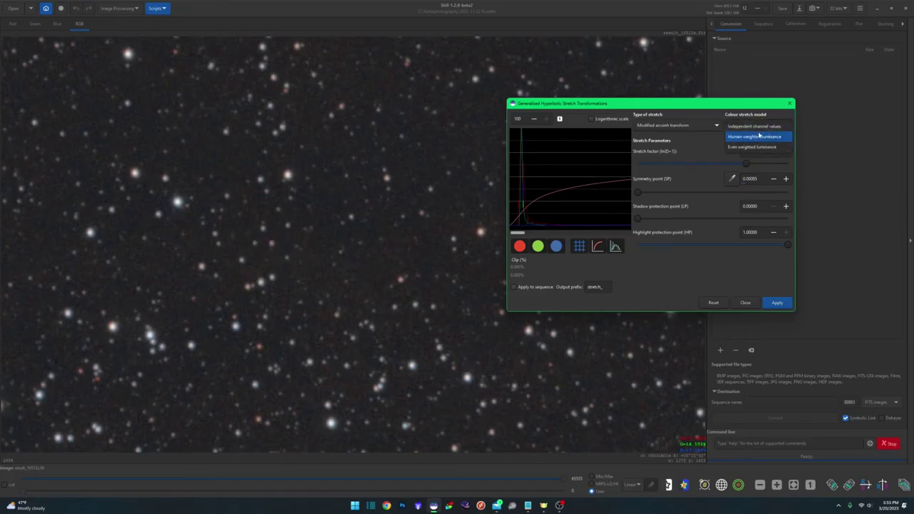
click(757, 137)
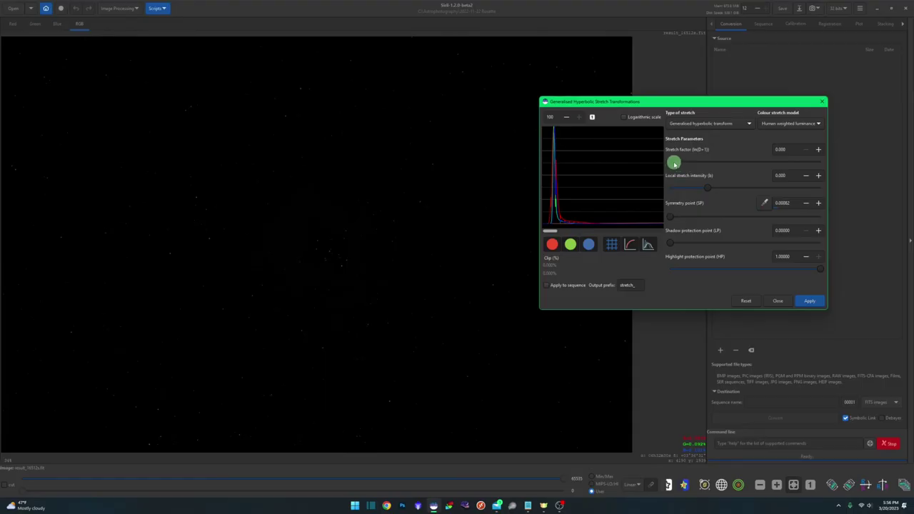
Apply a generalised hyperbolic stretch with stretch factor 4.634, resetting the histogram zoom to 1.
drag(673, 164, 743, 162)
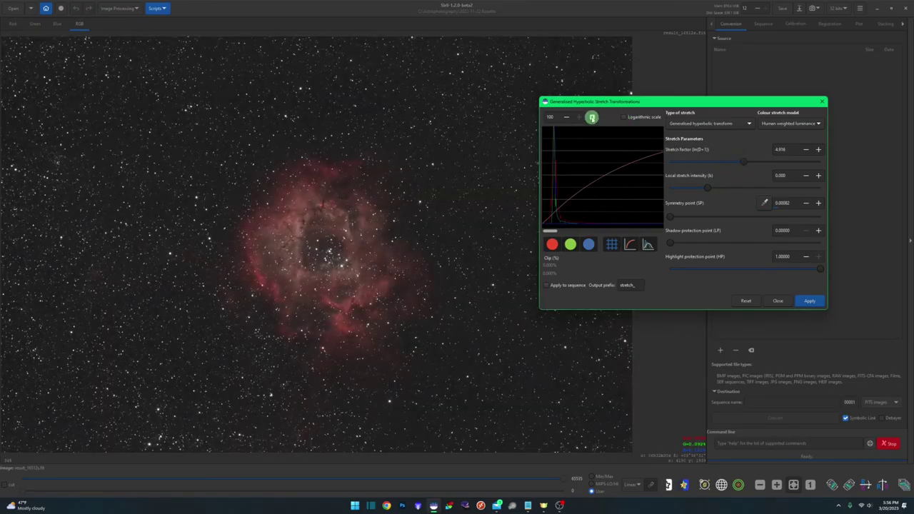
click(591, 118)
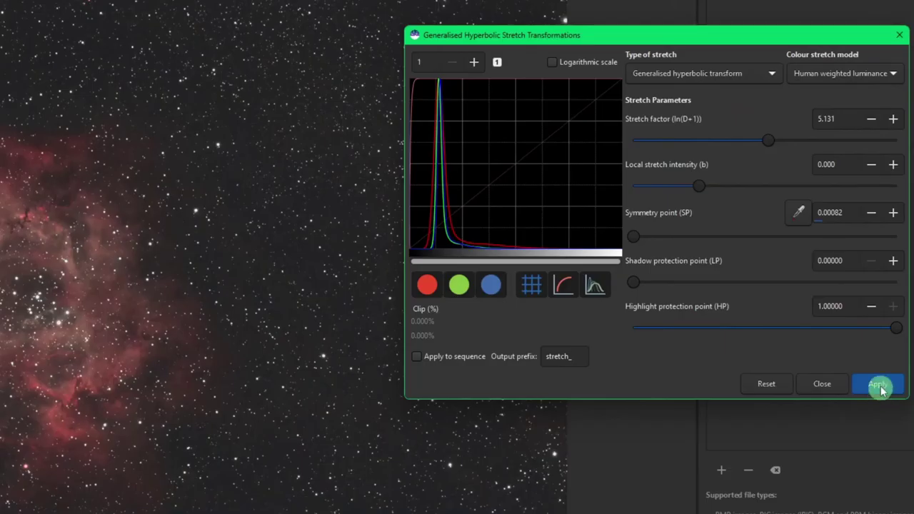
click(879, 386)
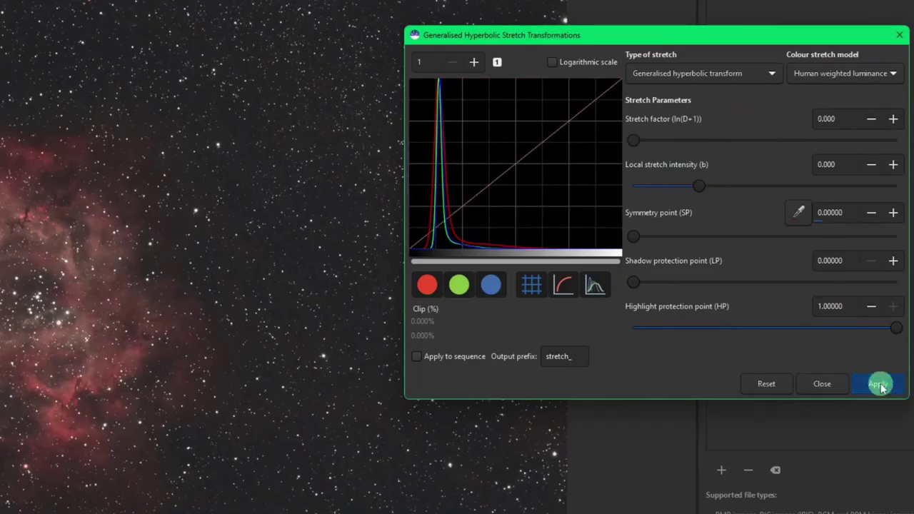
Try a linear black-point shift, then return to the generalised hyperbolic transform.
click(684, 79)
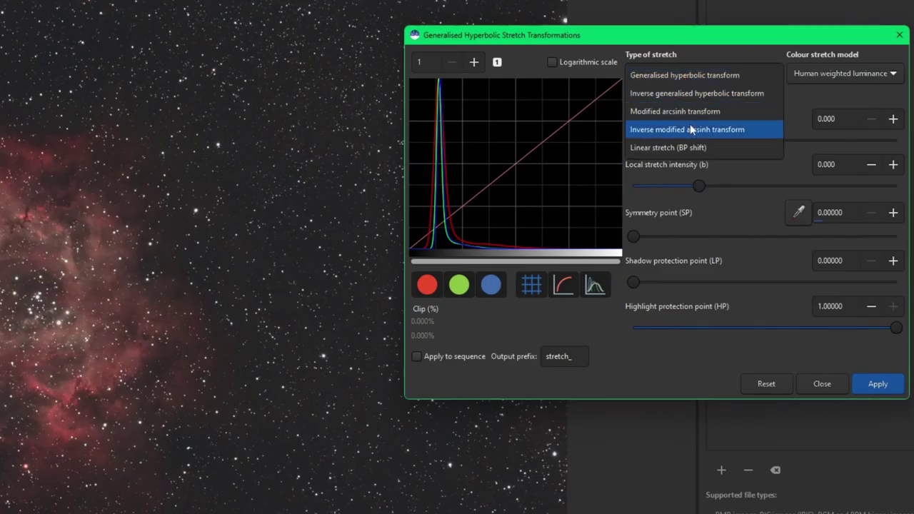
click(700, 148)
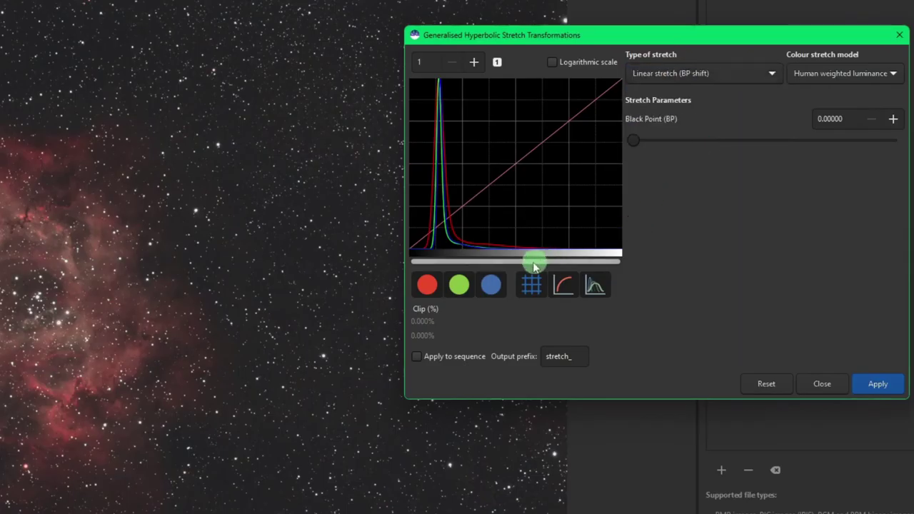
drag(633, 142, 648, 147)
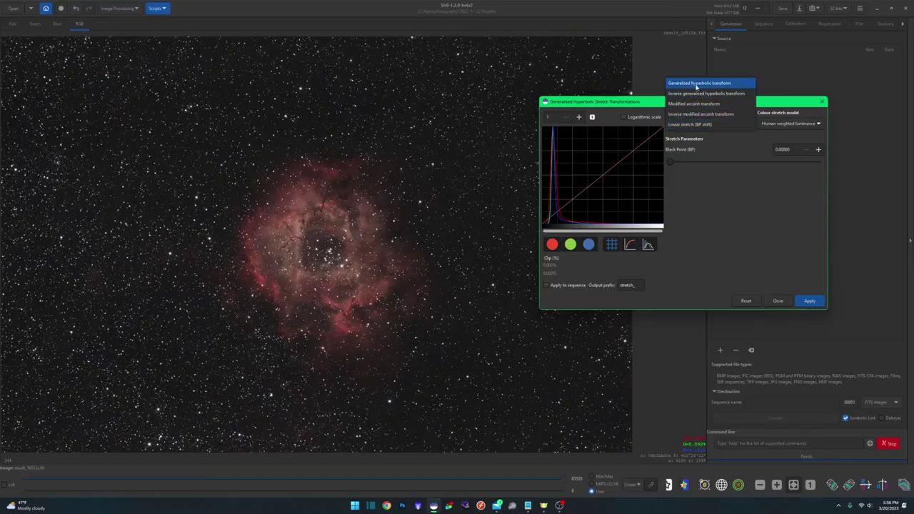
click(696, 86)
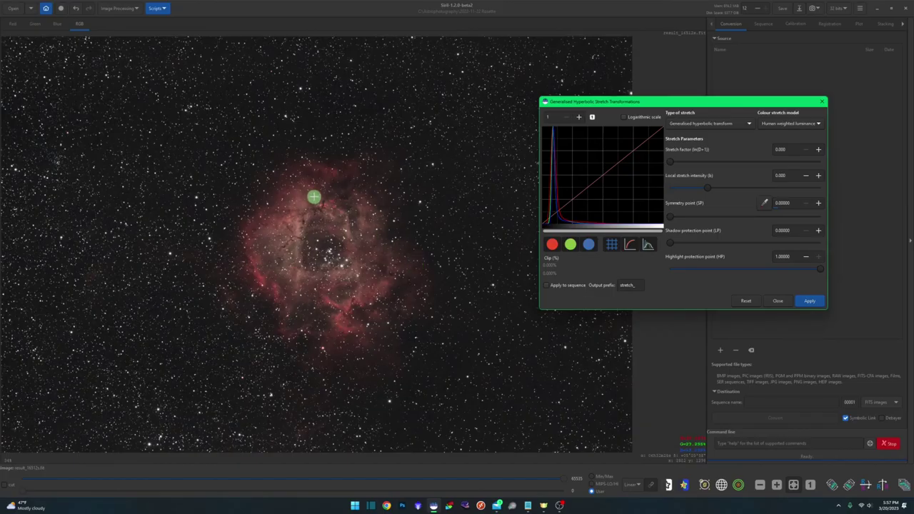
Sample the symmetry point from a nebula region and apply a stretch of factor 1.193.
drag(314, 196, 333, 210)
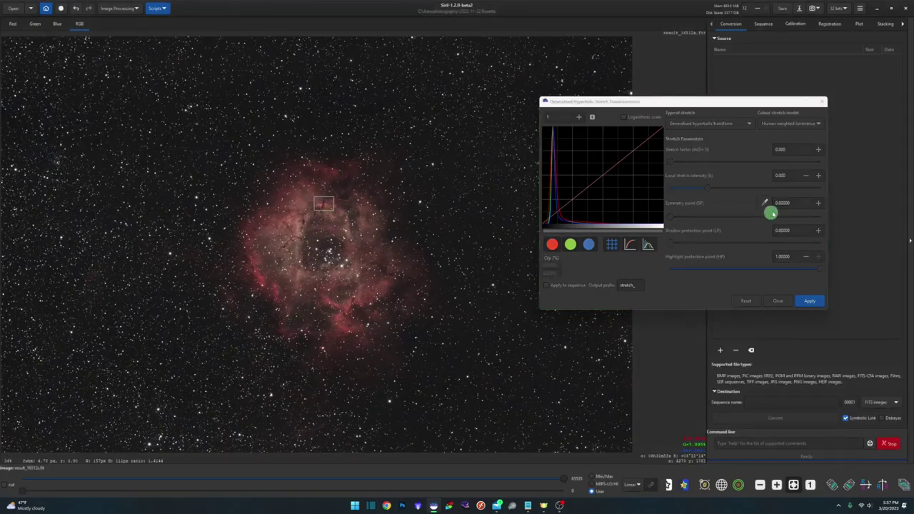
click(766, 202)
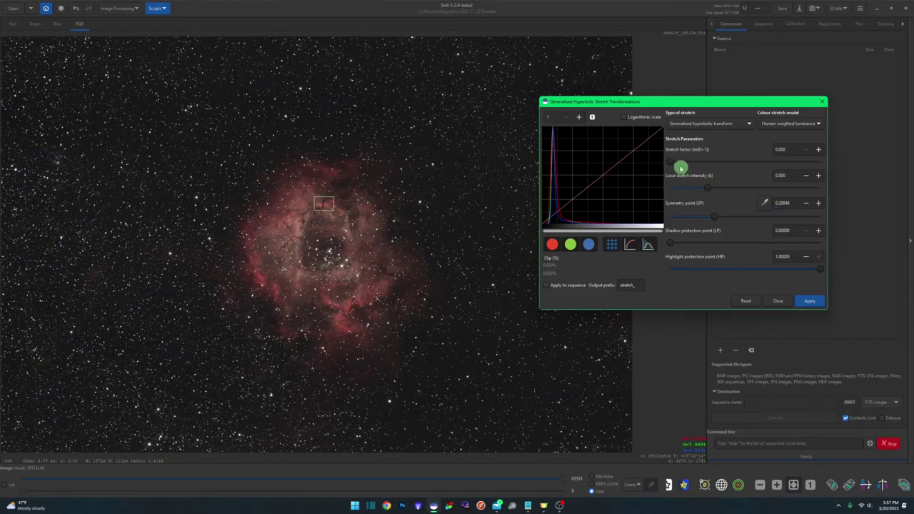
drag(673, 163, 681, 162)
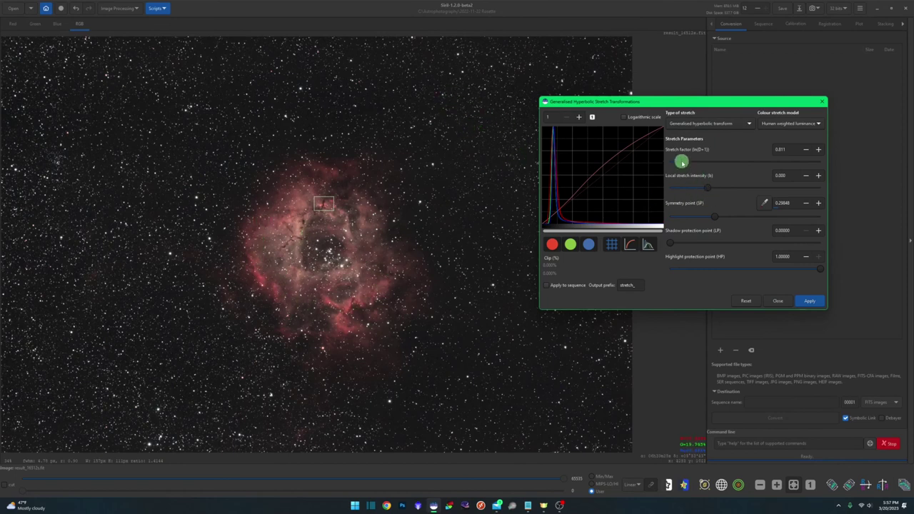
drag(682, 162, 688, 162)
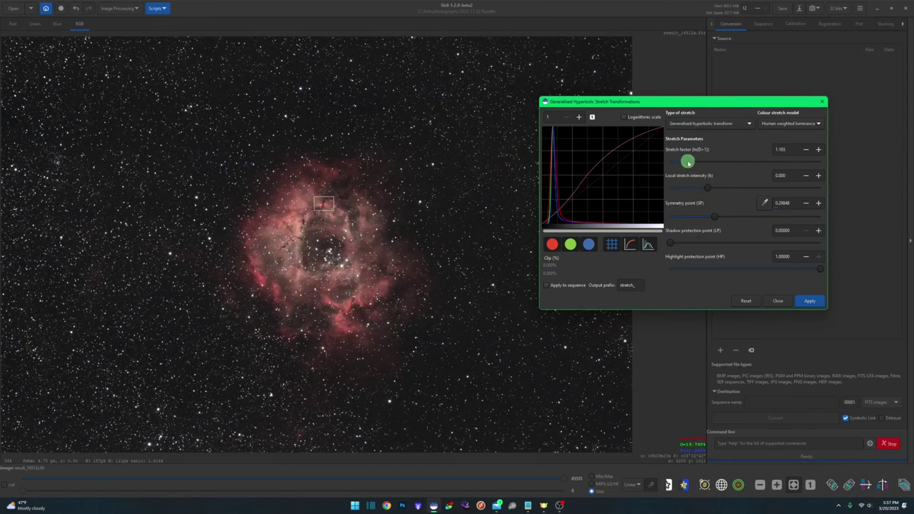
click(804, 301)
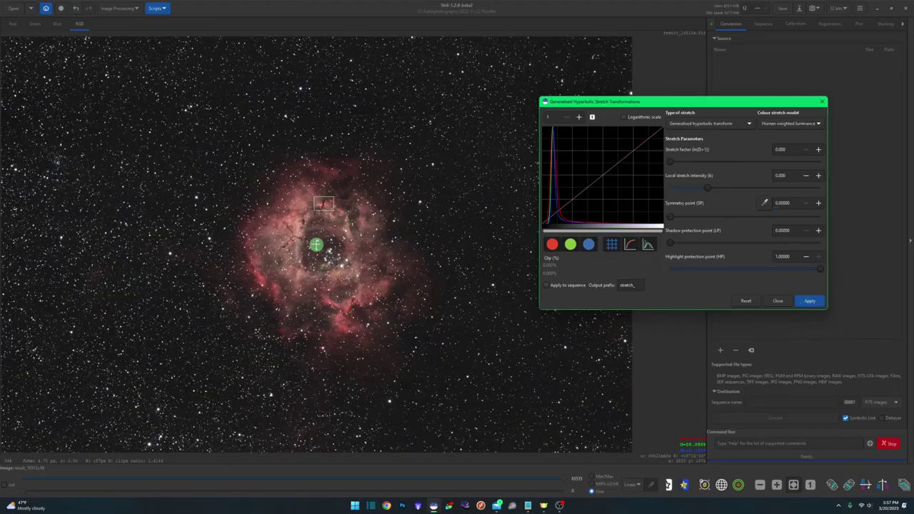
Sample the symmetry point near the nebula core and apply a slight 0.191 stretch.
drag(314, 240, 327, 256)
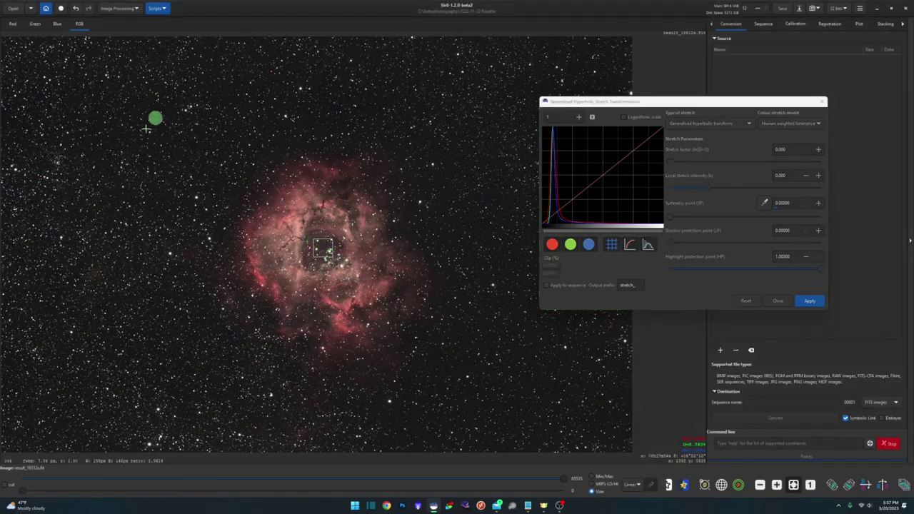
click(764, 204)
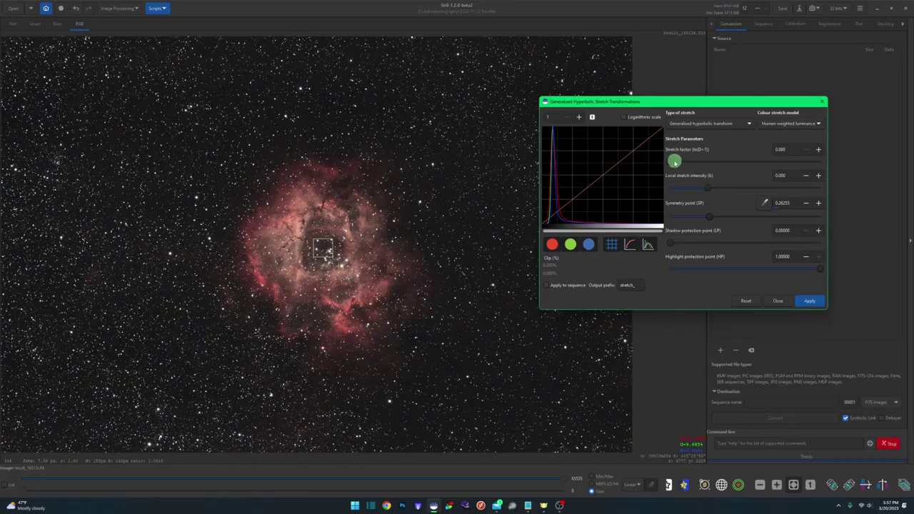
drag(673, 162, 685, 190)
click(805, 301)
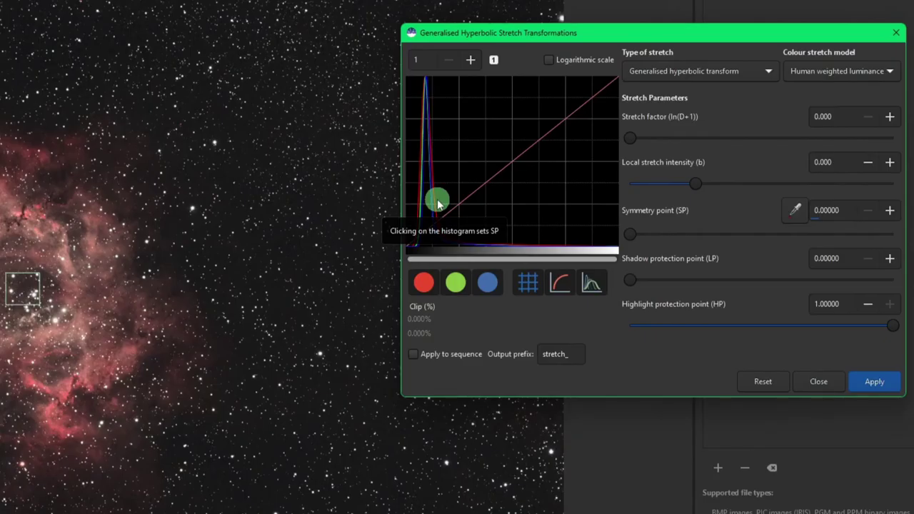
Apply a stretch with symmetry point from the histogram peak, factor 0.716, local intensity 0.346.
click(437, 201)
drag(632, 143, 653, 142)
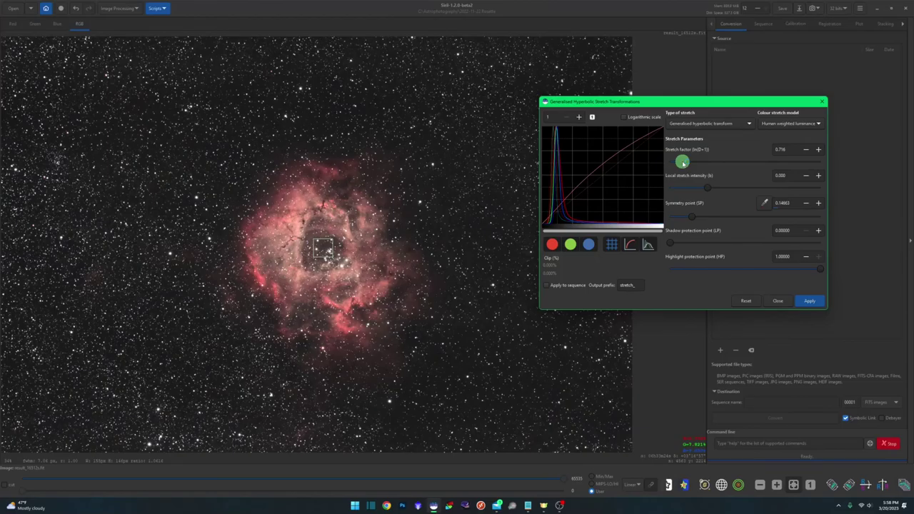
click(703, 188)
drag(708, 190, 718, 187)
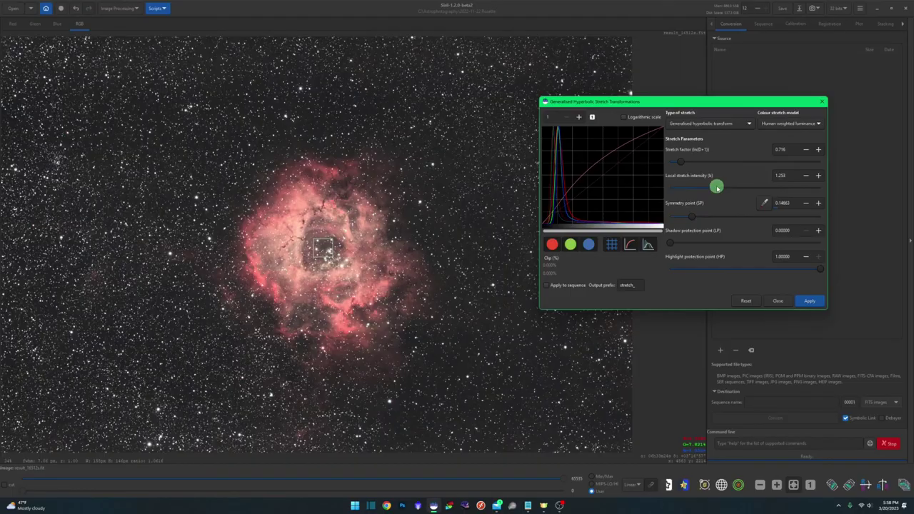
drag(716, 187, 710, 187)
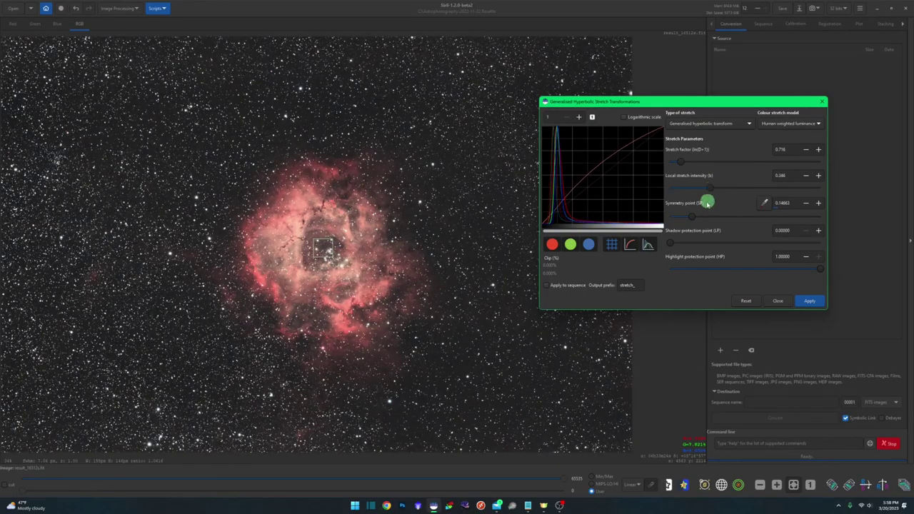
mouse_move(694, 220)
mouse_down()
mouse_move(720, 220)
mouse_move(689, 217)
mouse_up()
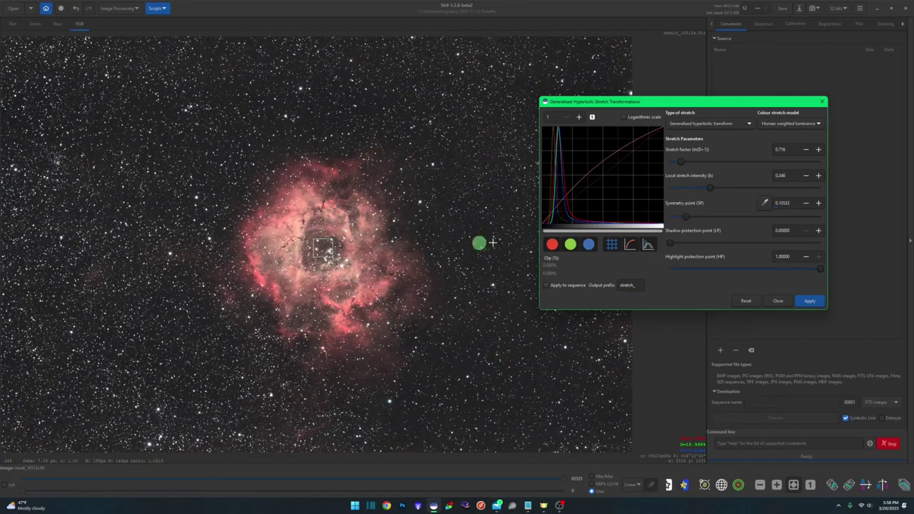
click(814, 299)
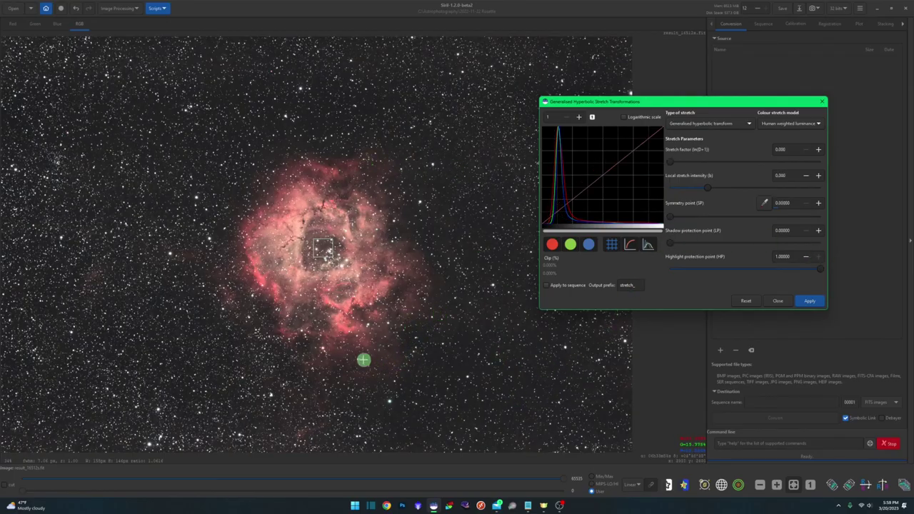
Sample the symmetry point below the nebula and preview factor 0.597 with local intensity -3.807.
drag(369, 357, 386, 369)
click(765, 203)
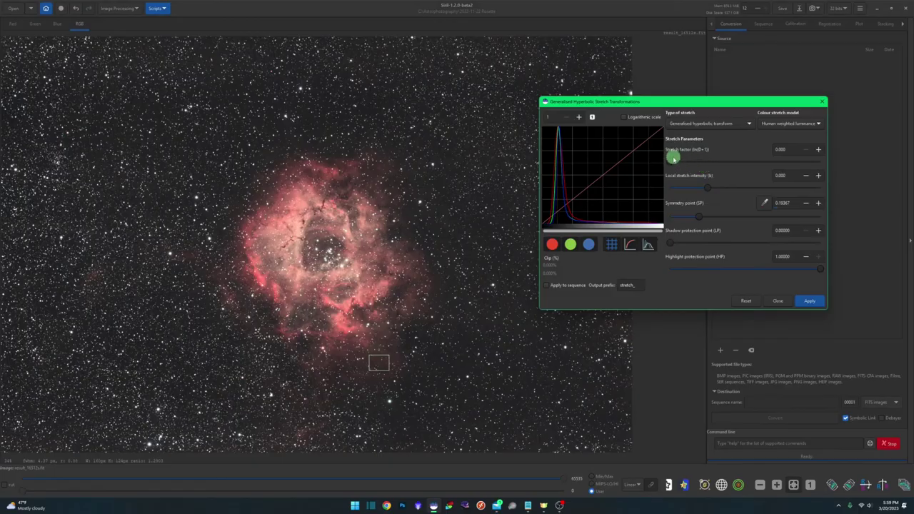
mouse_move(673, 162)
mouse_down()
mouse_move(687, 164)
mouse_move(678, 163)
mouse_up()
drag(707, 188, 678, 188)
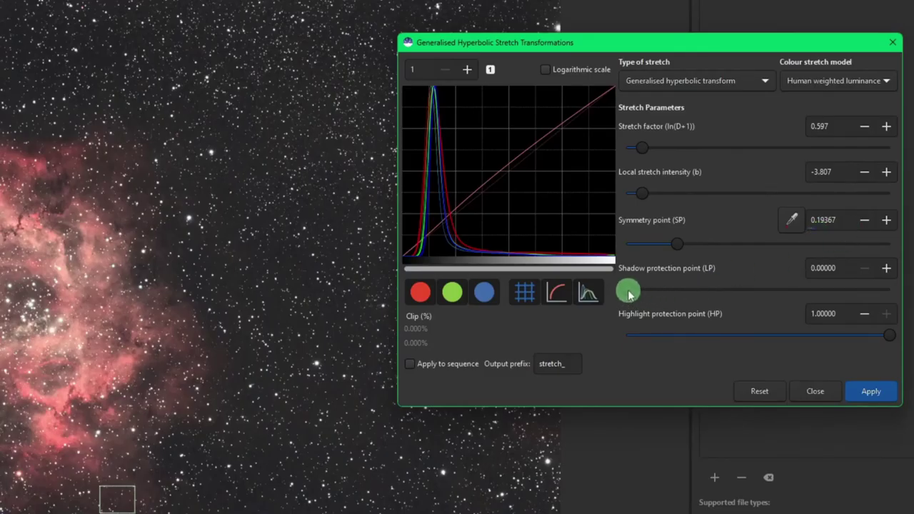
Set shadow protection to 0.12411 and highlight protection to about 0.299, then reset the parameters.
drag(628, 294, 790, 278)
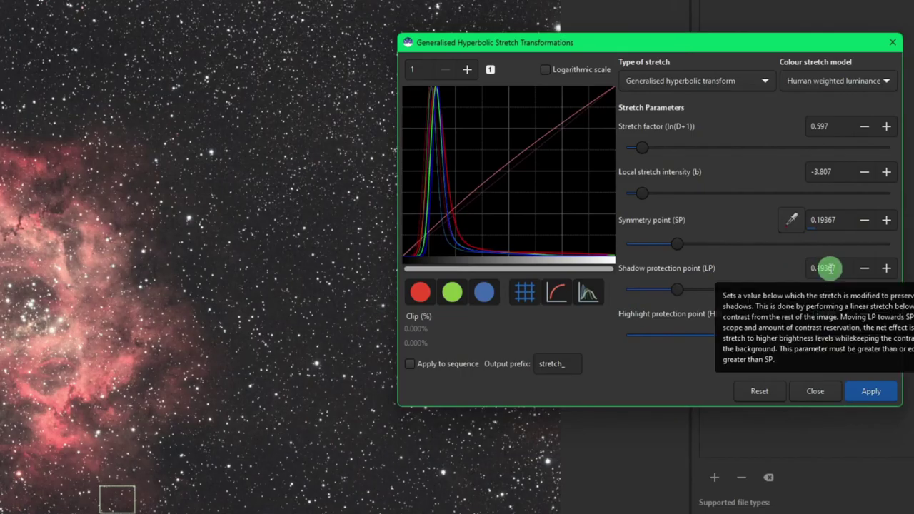
drag(677, 289, 657, 290)
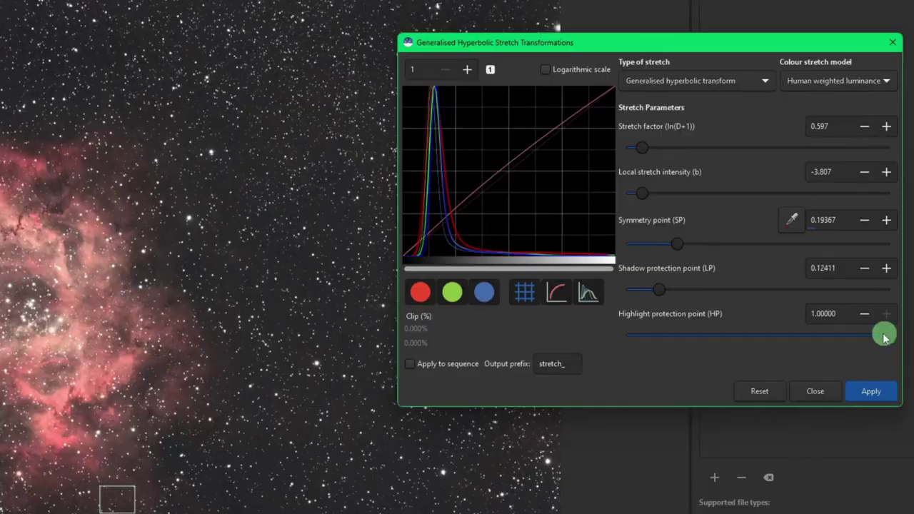
drag(816, 268, 778, 271)
drag(815, 340, 615, 336)
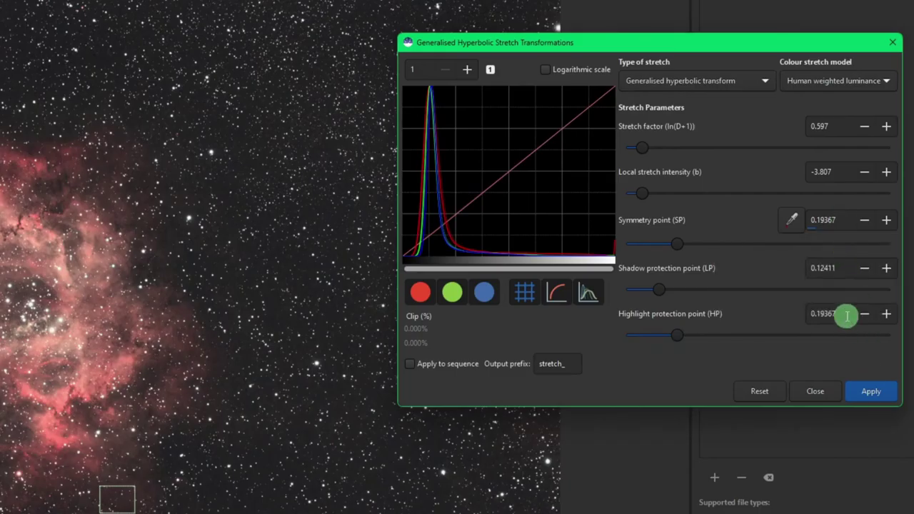
drag(678, 334, 703, 334)
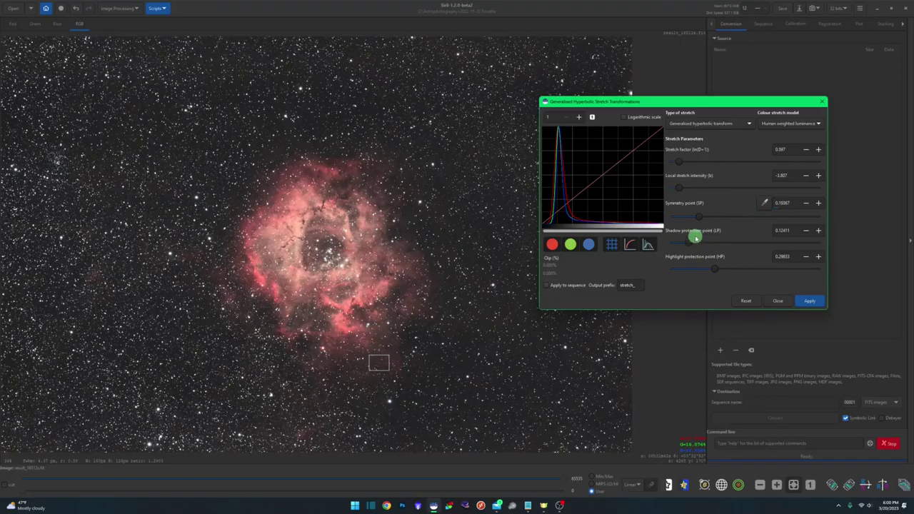
key(Return)
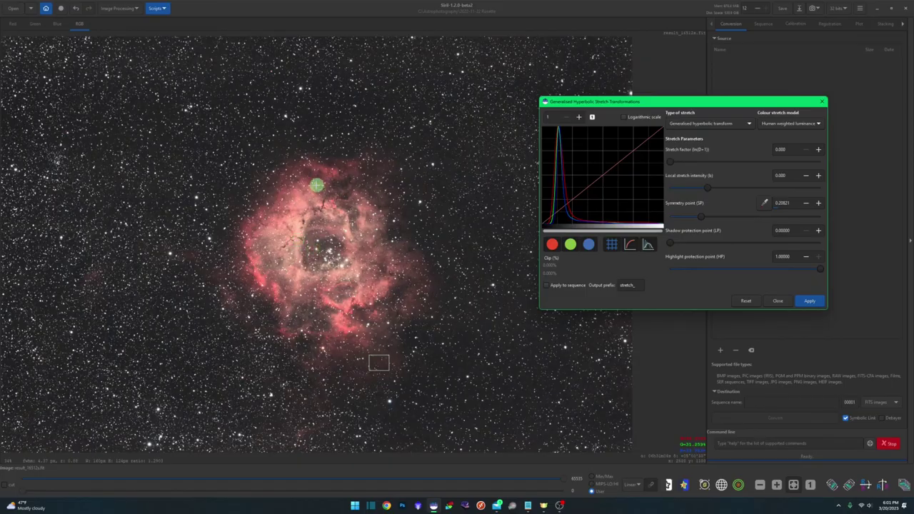
Apply an inverse generalised hyperbolic stretch with stretch factor 0.740 at symmetry point 0.21114.
click(720, 125)
click(720, 124)
click(720, 125)
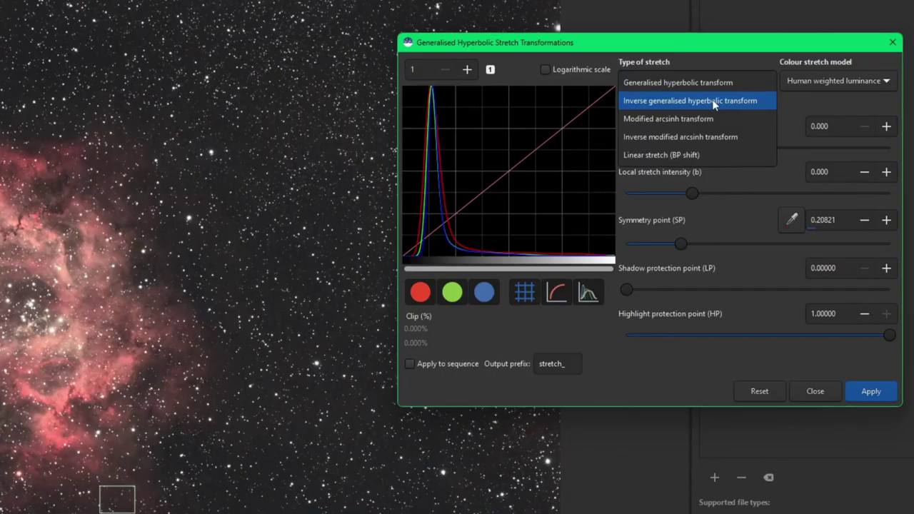
click(712, 100)
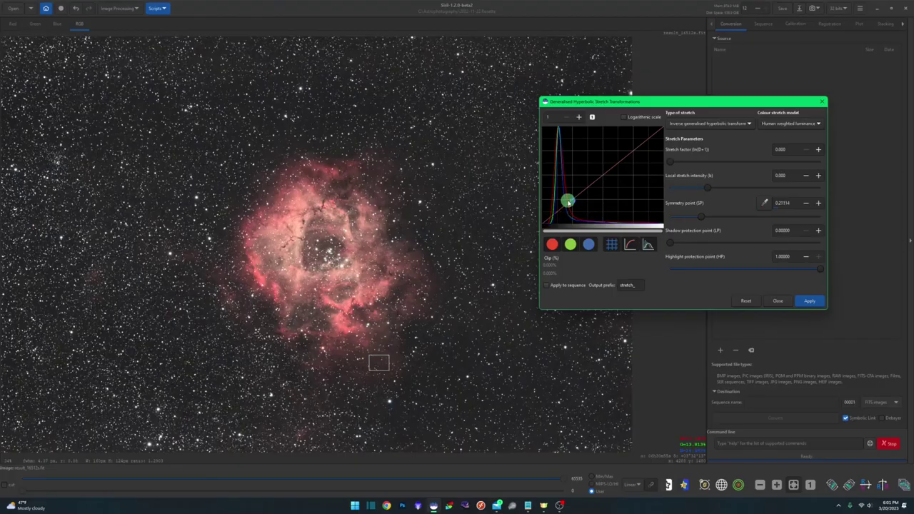
drag(670, 162, 683, 163)
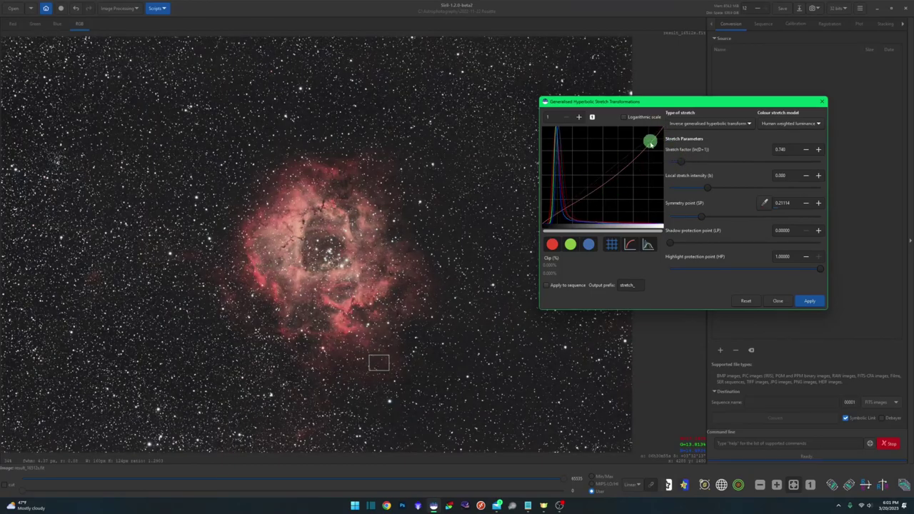
click(811, 299)
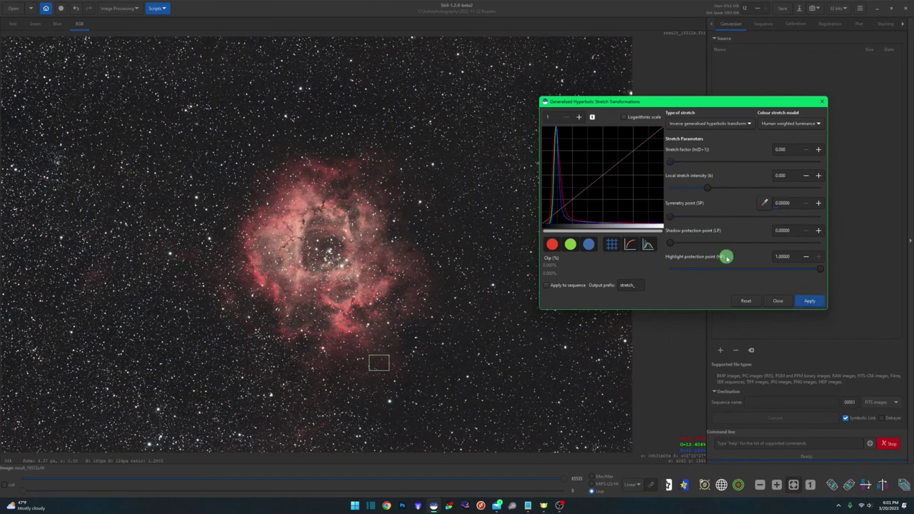